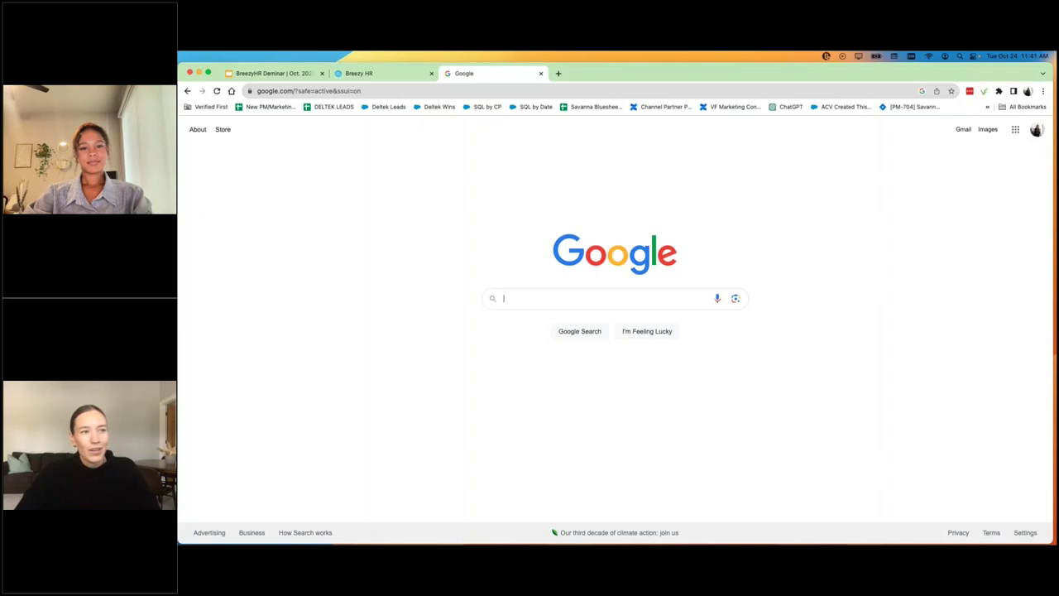
Search Google for 'chrome web store' and open the Chrome Web Store result.
left_click(517, 299)
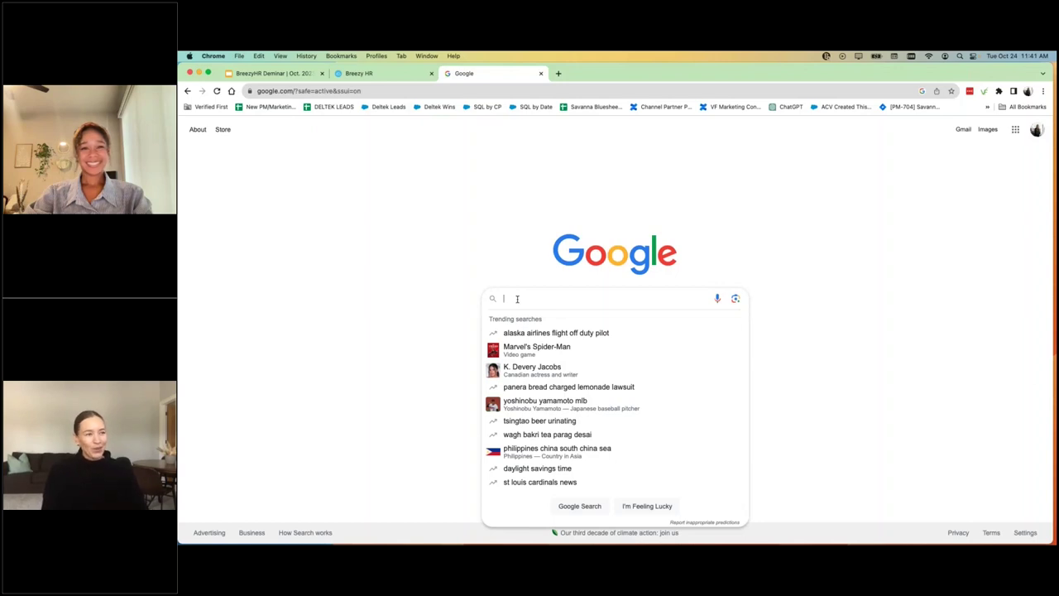
type("chrome")
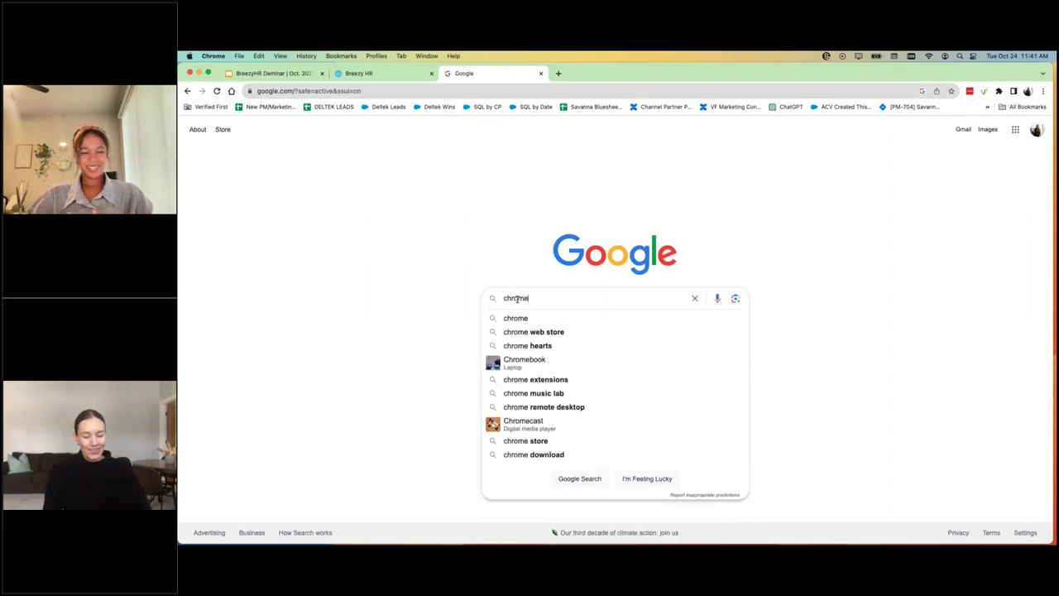
type(" webstore")
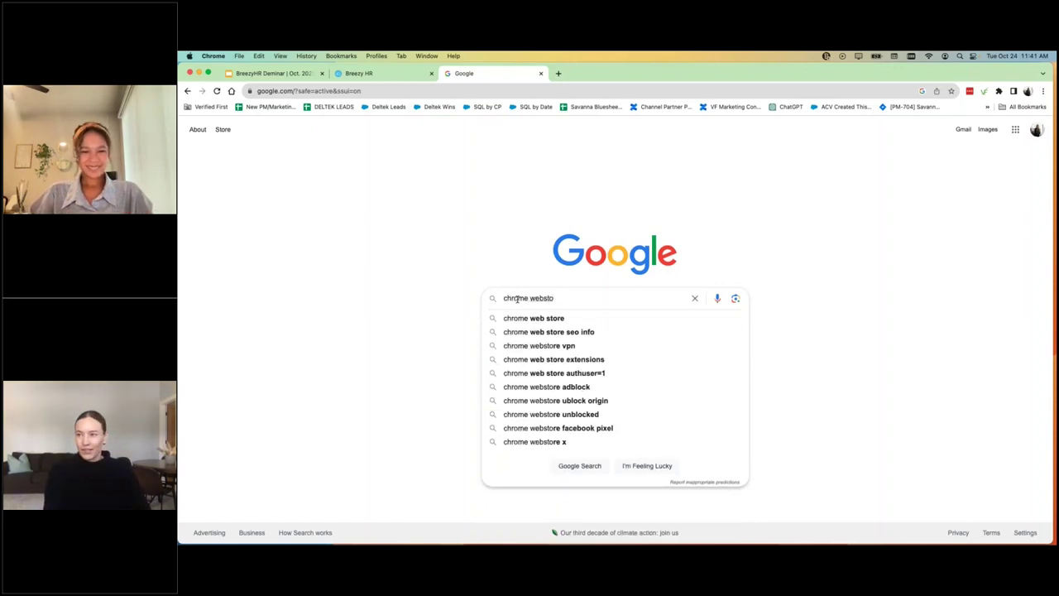
key("BackSpace")
key("BackSpace")
key("BackSpace")
key("BackSpace")
key("BackSpace")
type("store")
key("Return")
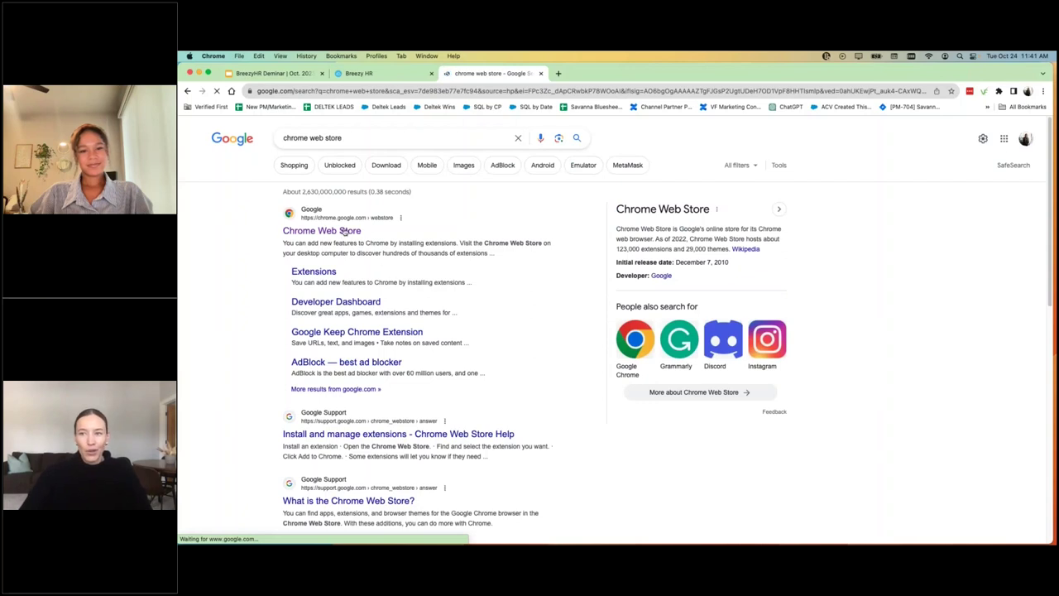
left_click(352, 230)
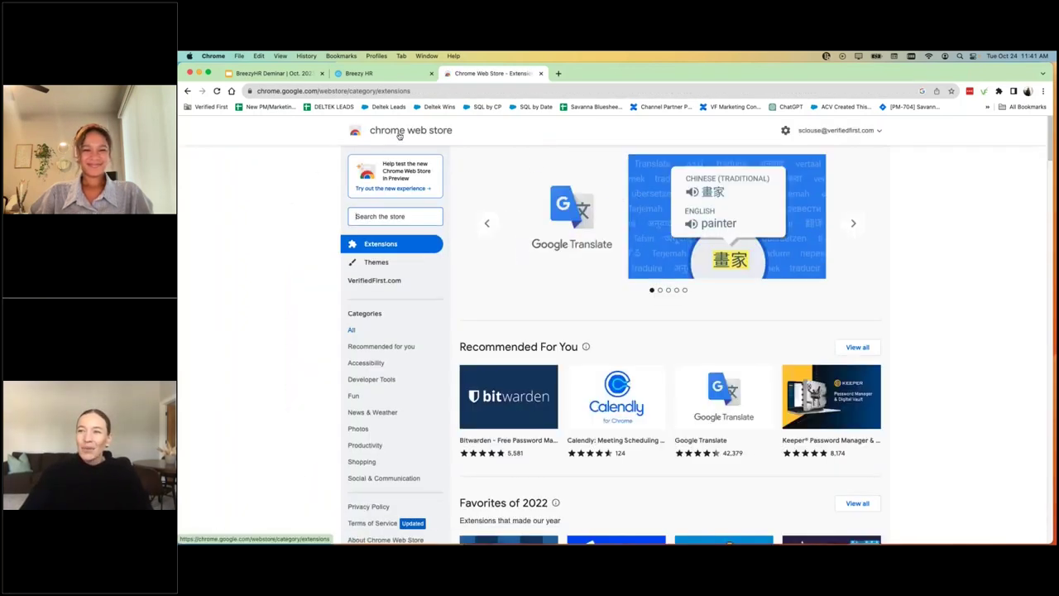
Find the Verified First - Background Screening extension in the store and confirm it is installed.
left_click(376, 220)
type("verified first")
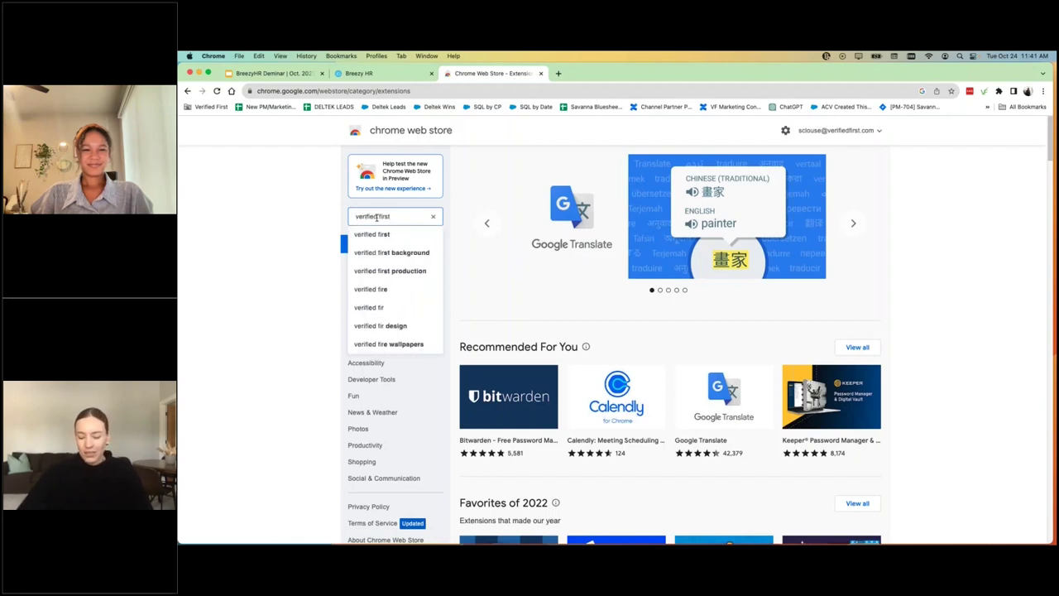
key("Return")
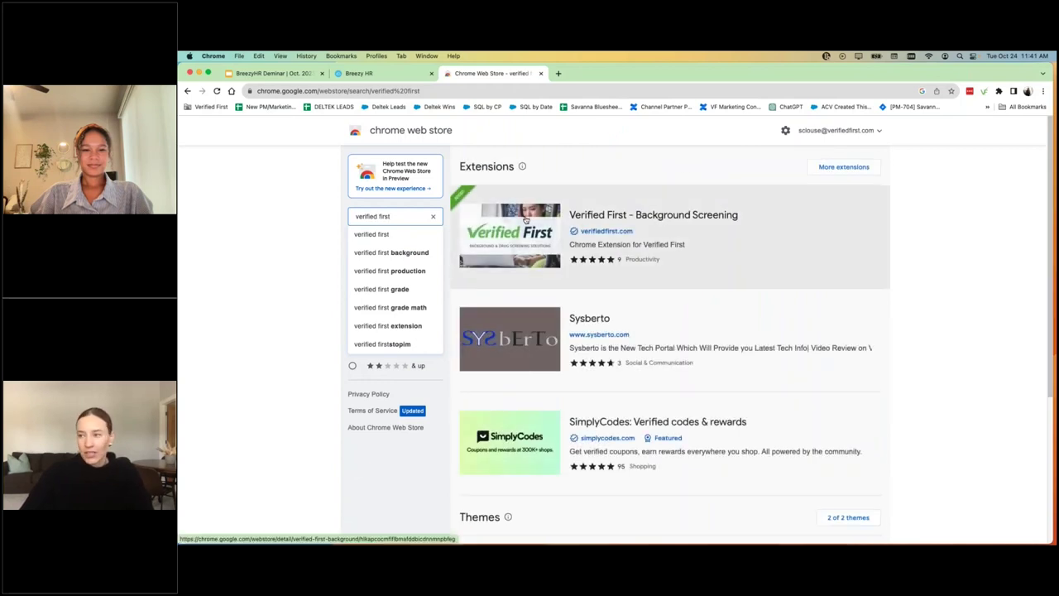
left_click(526, 216)
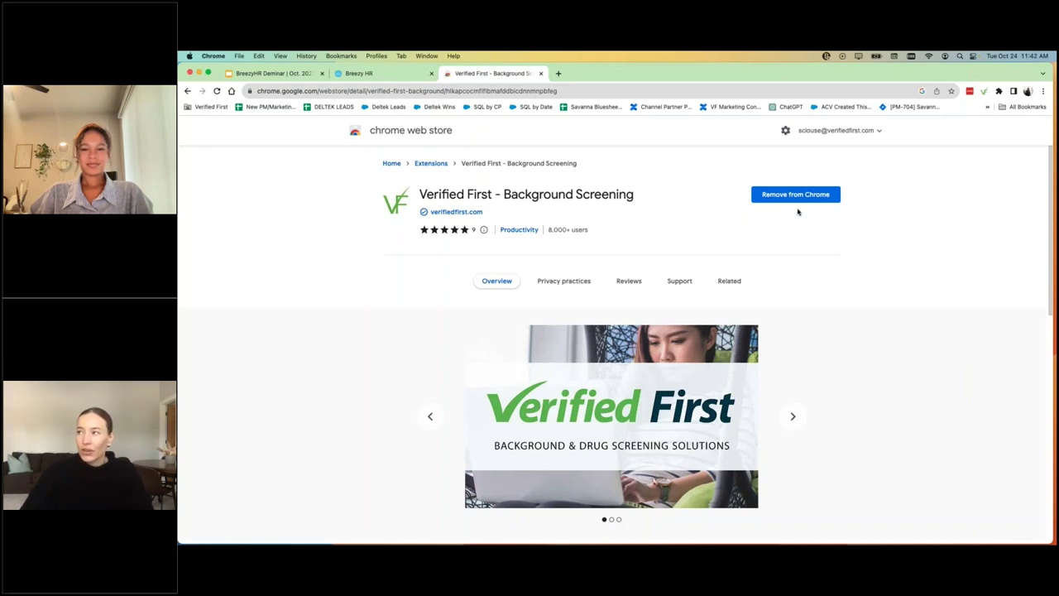
left_click(999, 92)
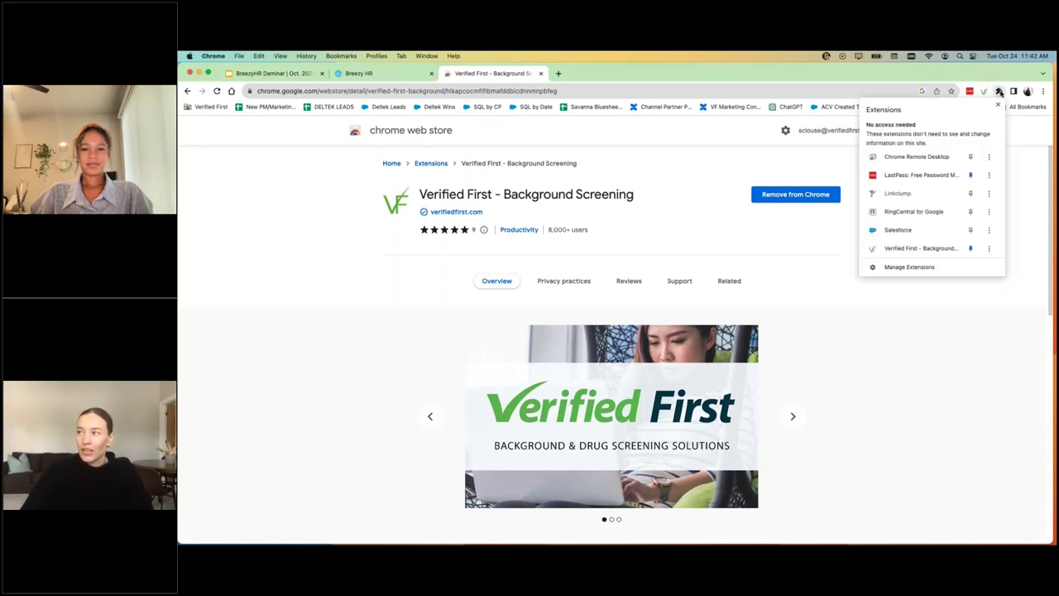
left_click(375, 75)
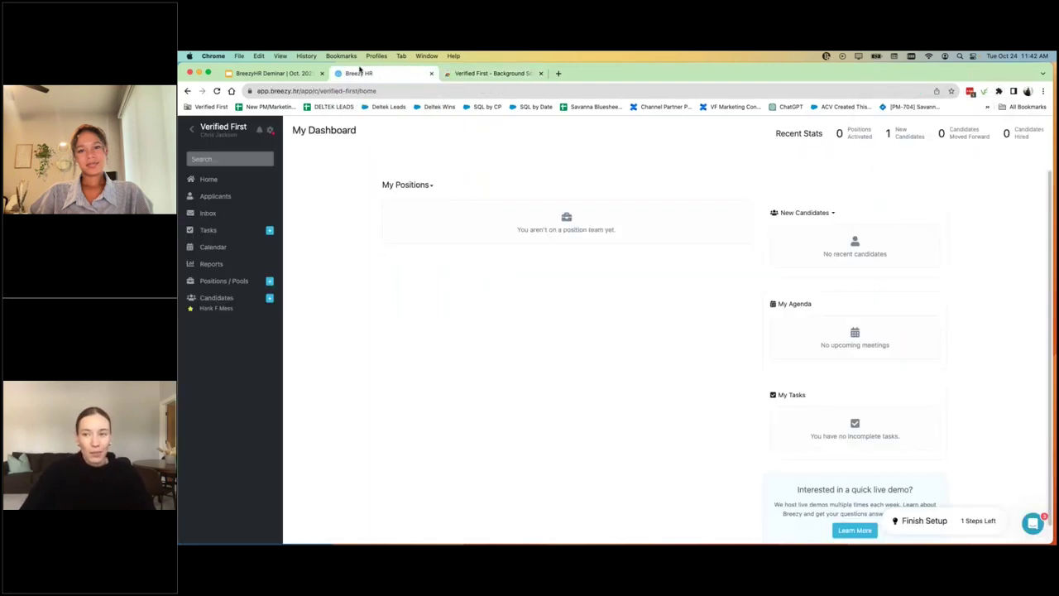
Open the first candidate's profile from Candidates and show the Verified First screening options.
left_click(217, 299)
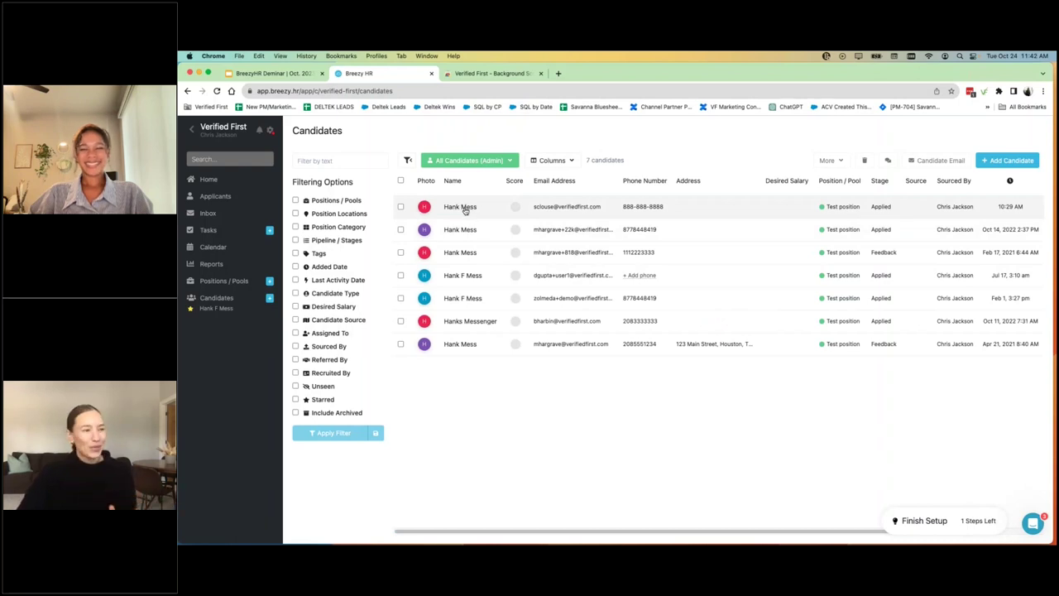
left_click(461, 208)
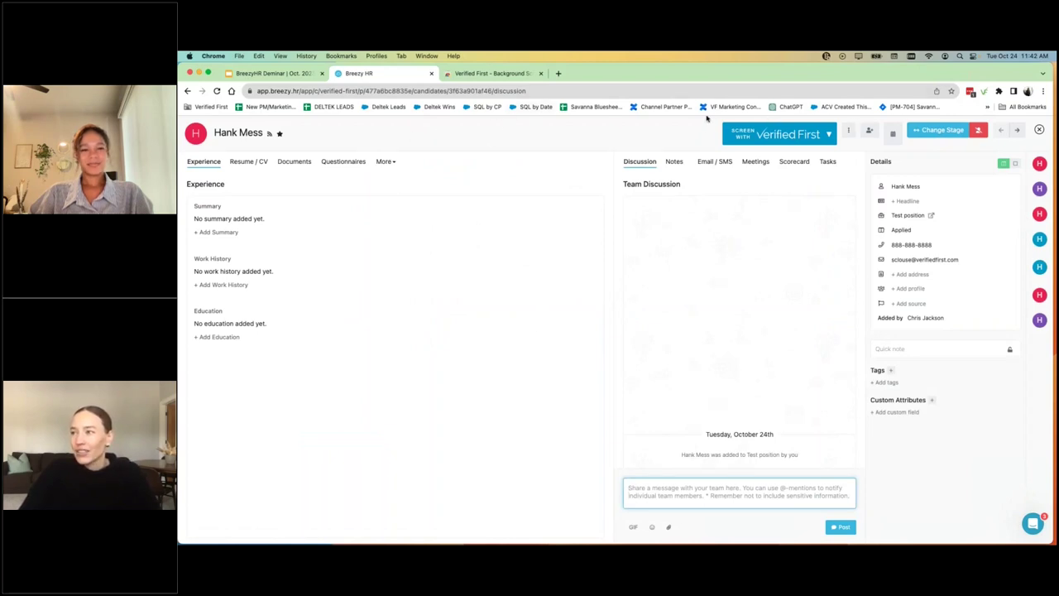
left_click(776, 137)
Place a new Verified First screening order for the candidate.
left_click(757, 155)
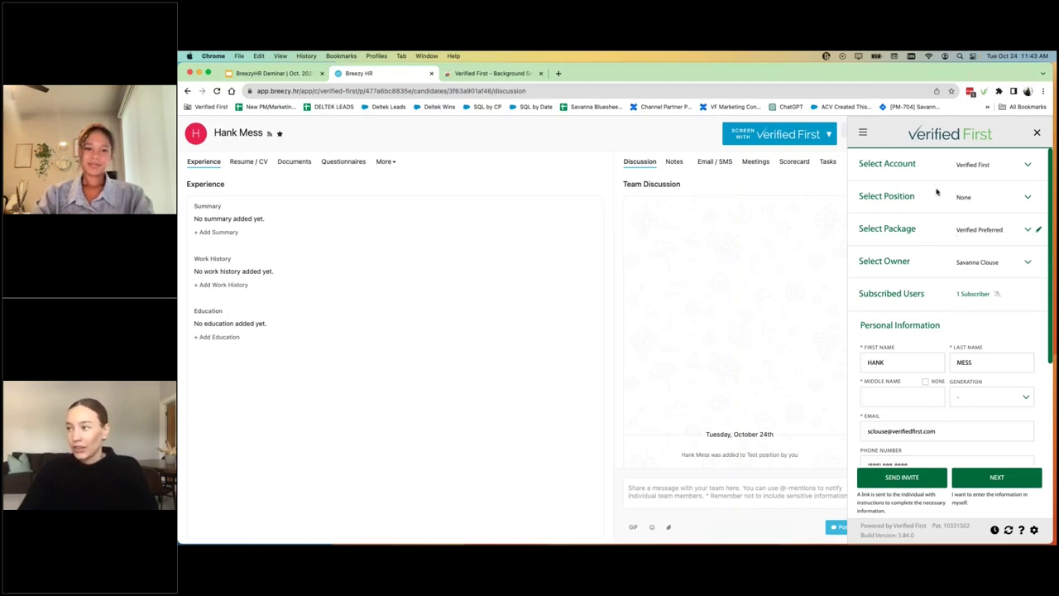
Add the Quest Urine 5 Panel 26156N drug test and Social Security Address Trace to the package.
left_click(1039, 232)
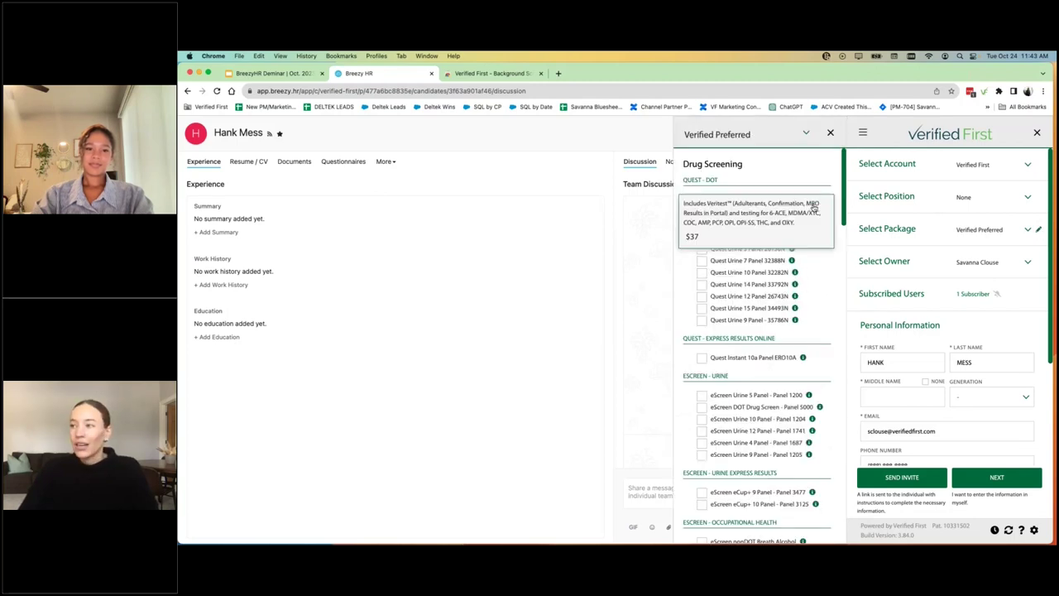
scroll(826, 228, "down", 15)
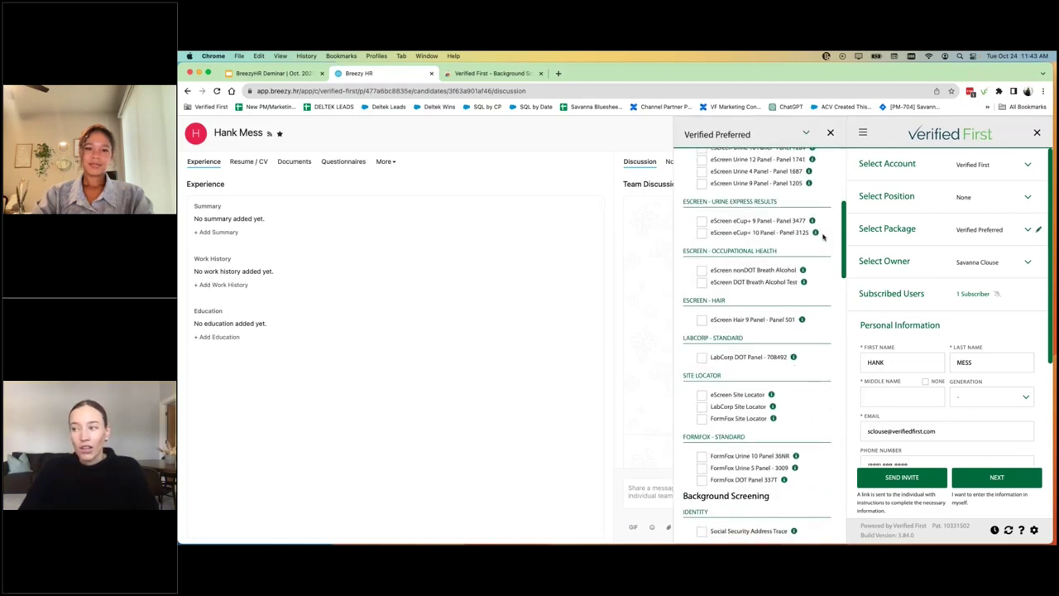
scroll(824, 239, "down", 10)
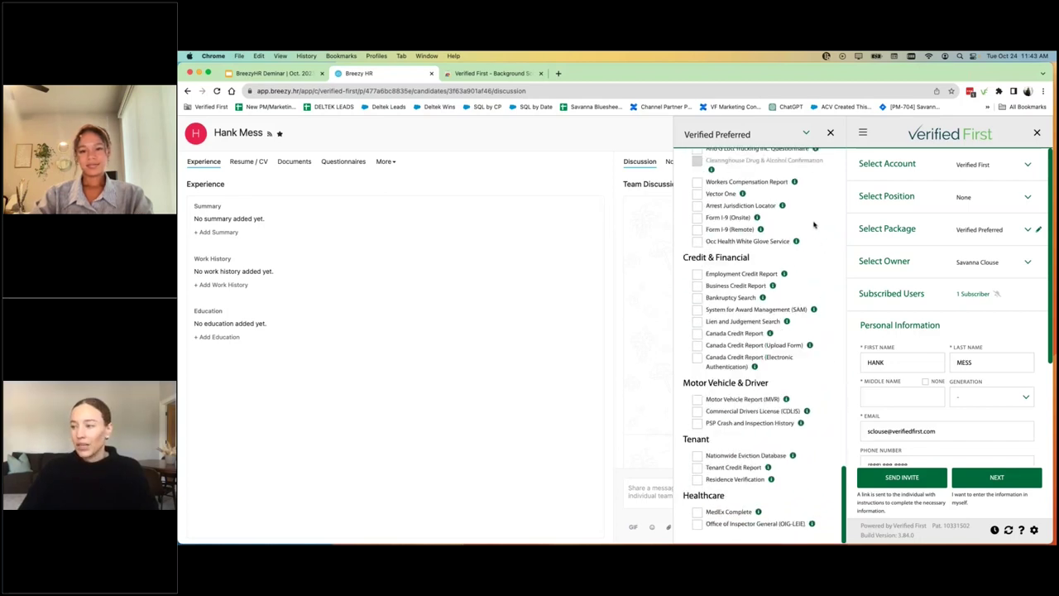
scroll(817, 289, "up", 20)
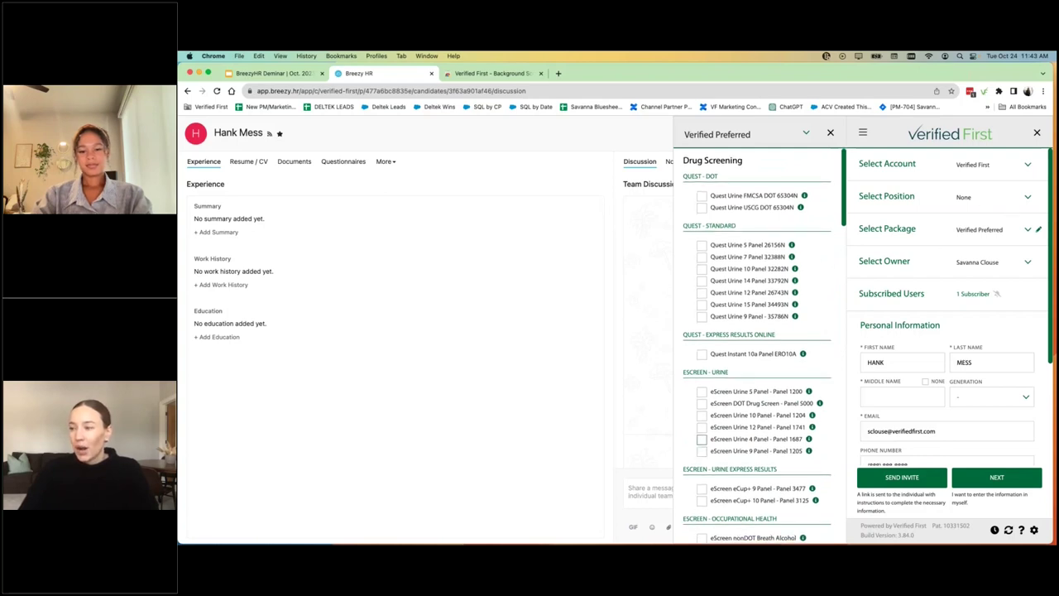
left_click(702, 245)
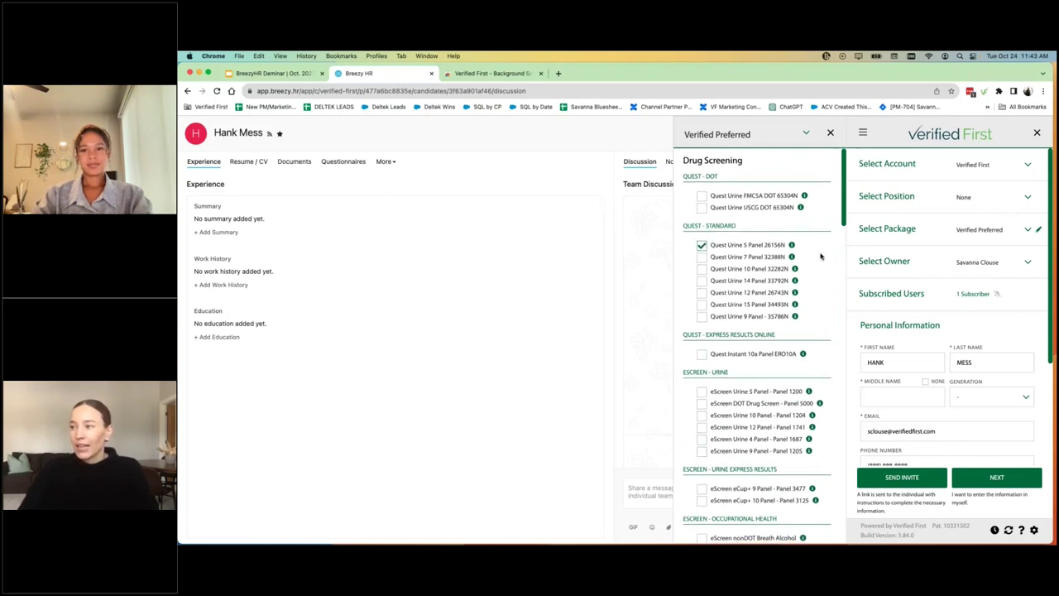
scroll(821, 256, "down", 10)
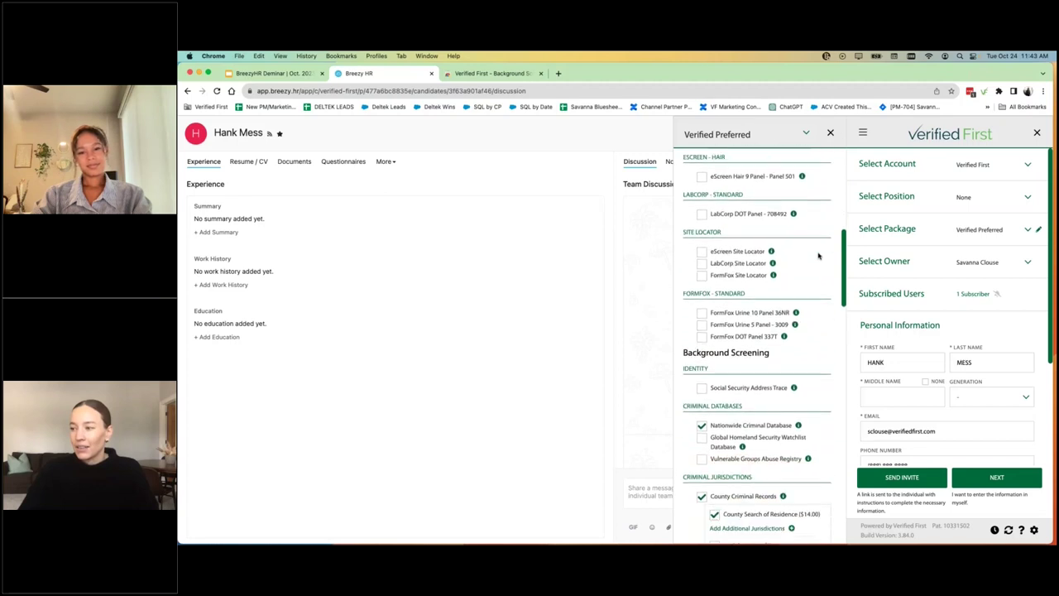
scroll(818, 257, "down", 2)
left_click(701, 355)
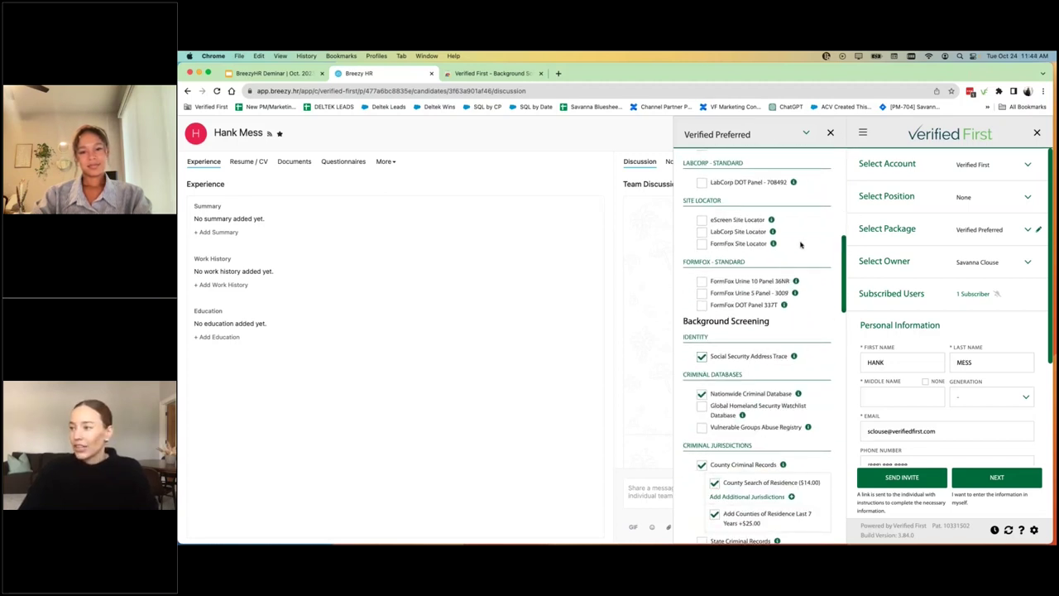
scroll(794, 279, "down", 3)
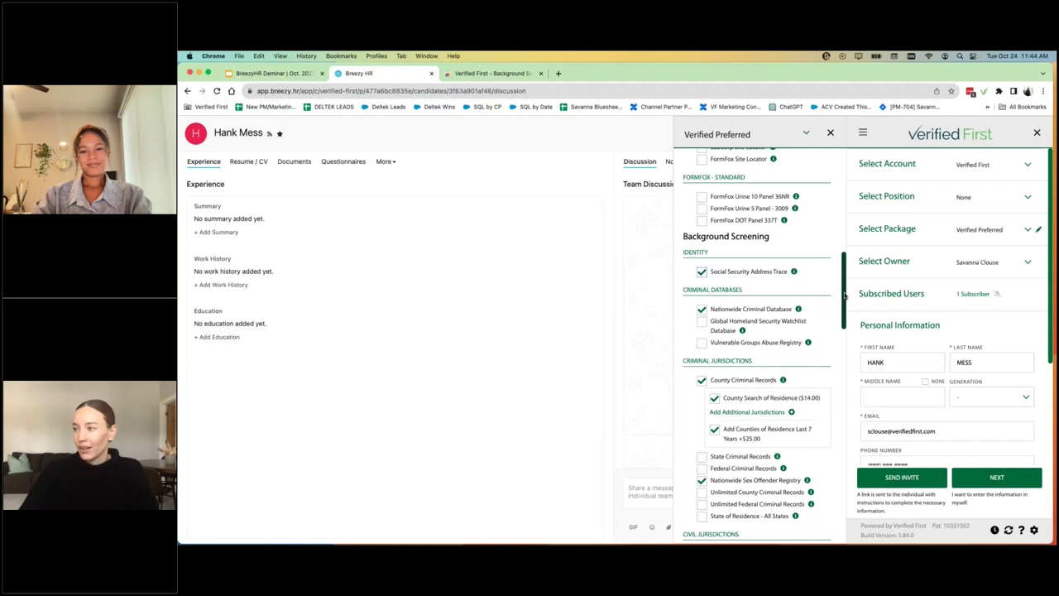
left_click(832, 133)
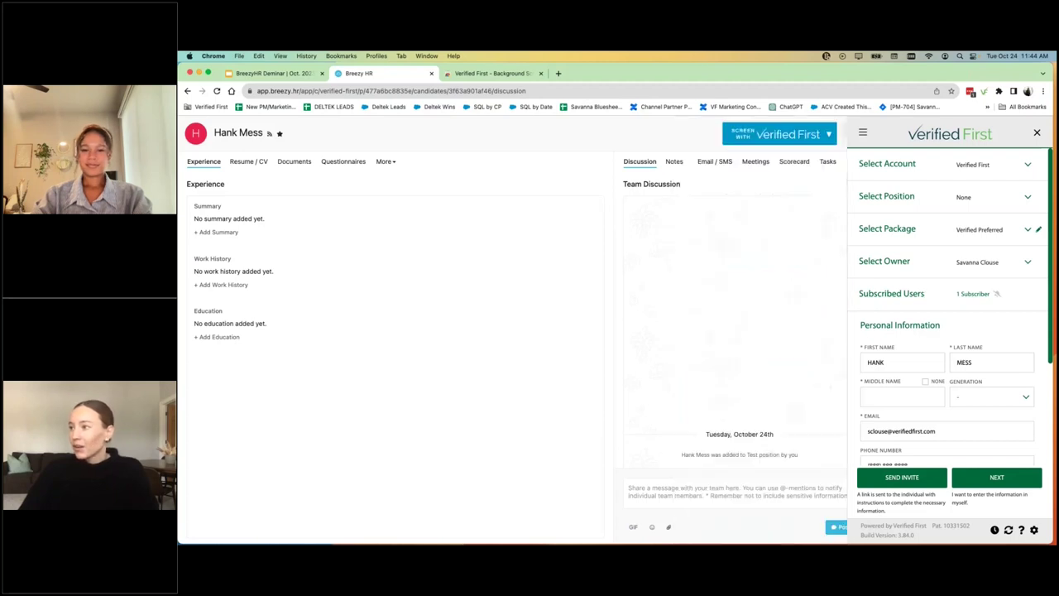
Fill in the candidate's middle initial and review the Employment purpose and Idaho state.
scroll(943, 285, "down", 3)
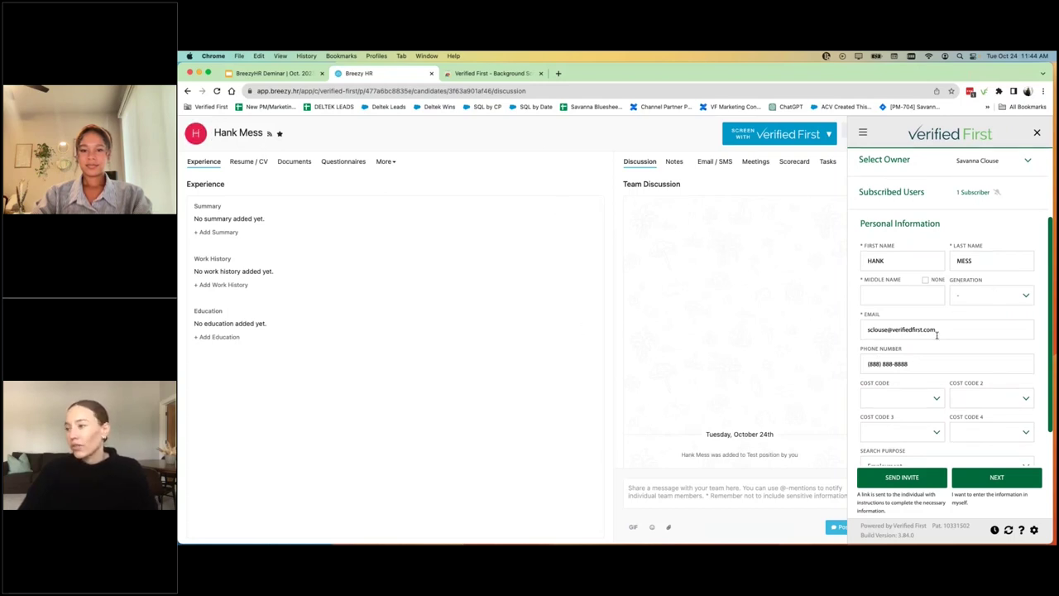
left_click(878, 297)
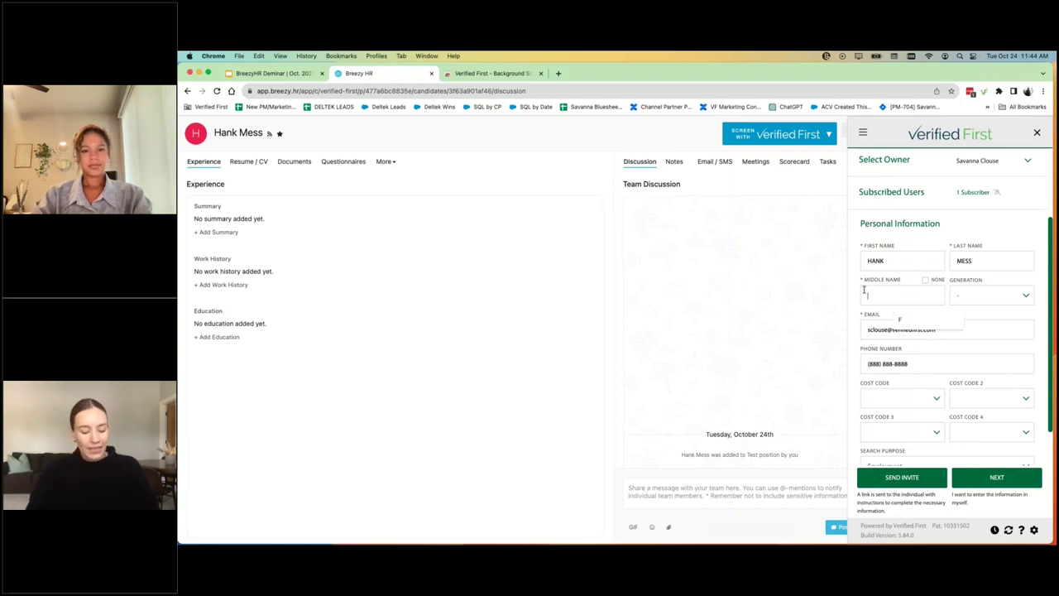
type("F")
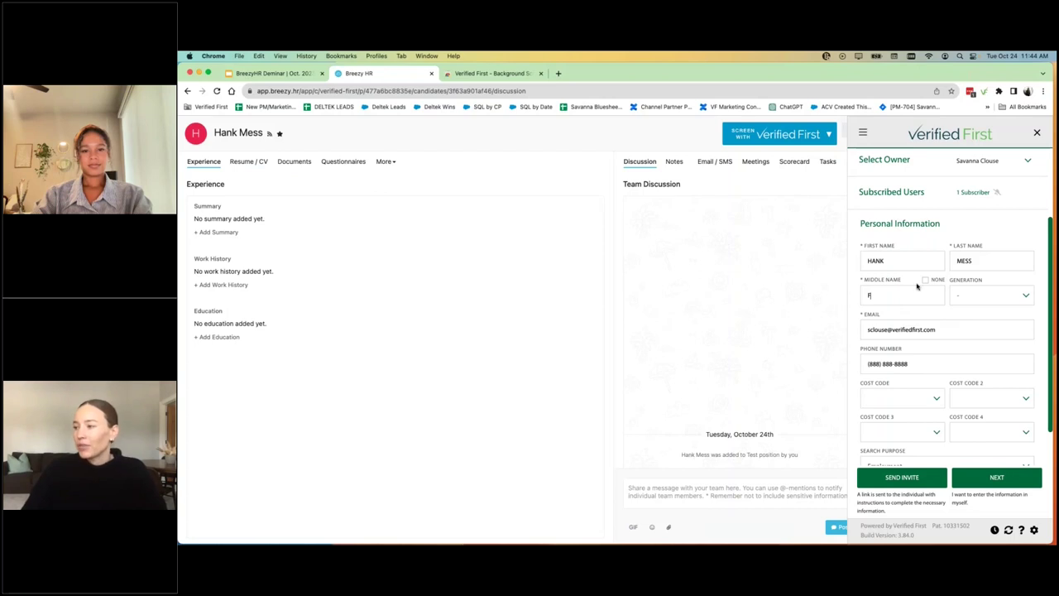
scroll(934, 285, "down", 2)
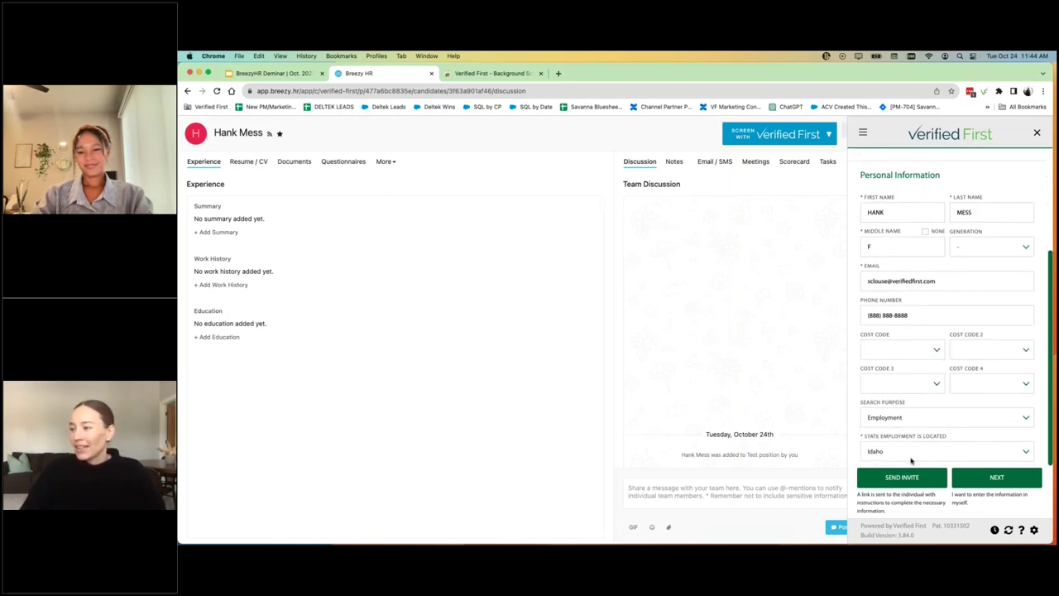
scroll(919, 379, "up", 4)
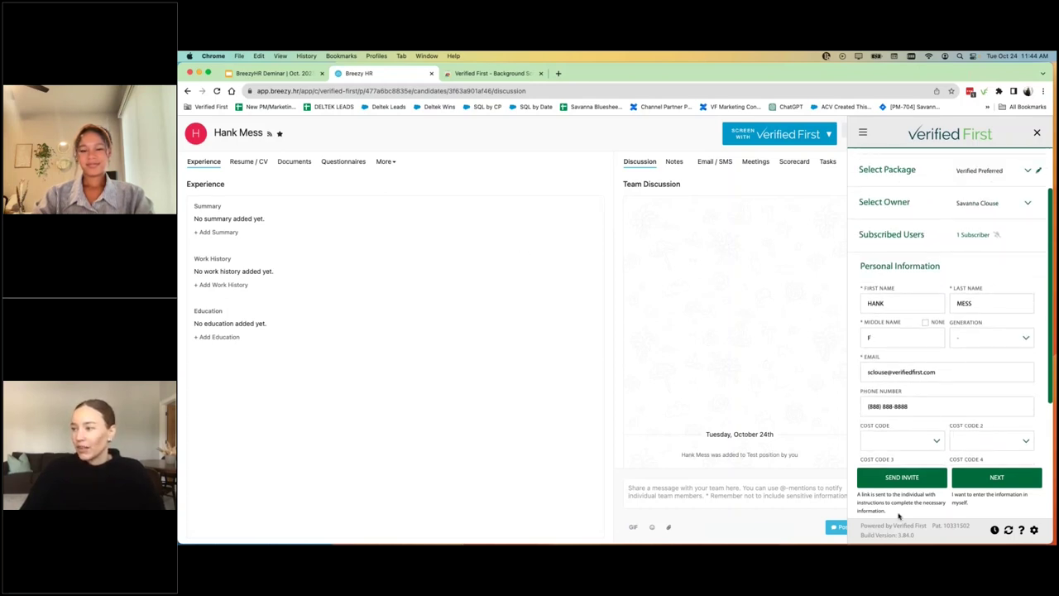
scroll(869, 246, "down", 2)
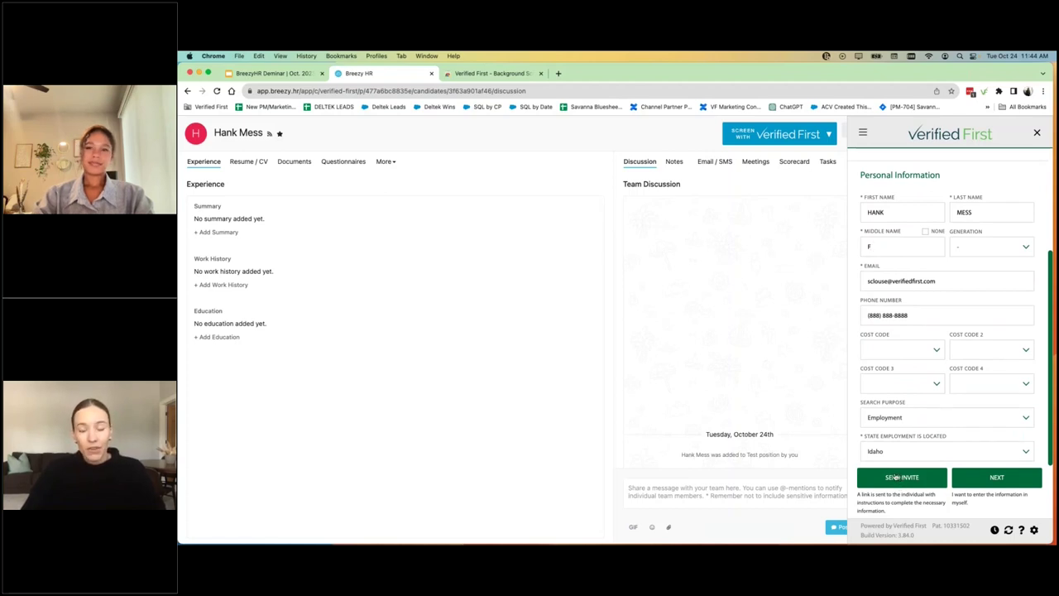
Send the invite, acknowledging the duplicate-order warning to proceed with the order.
left_click(904, 480)
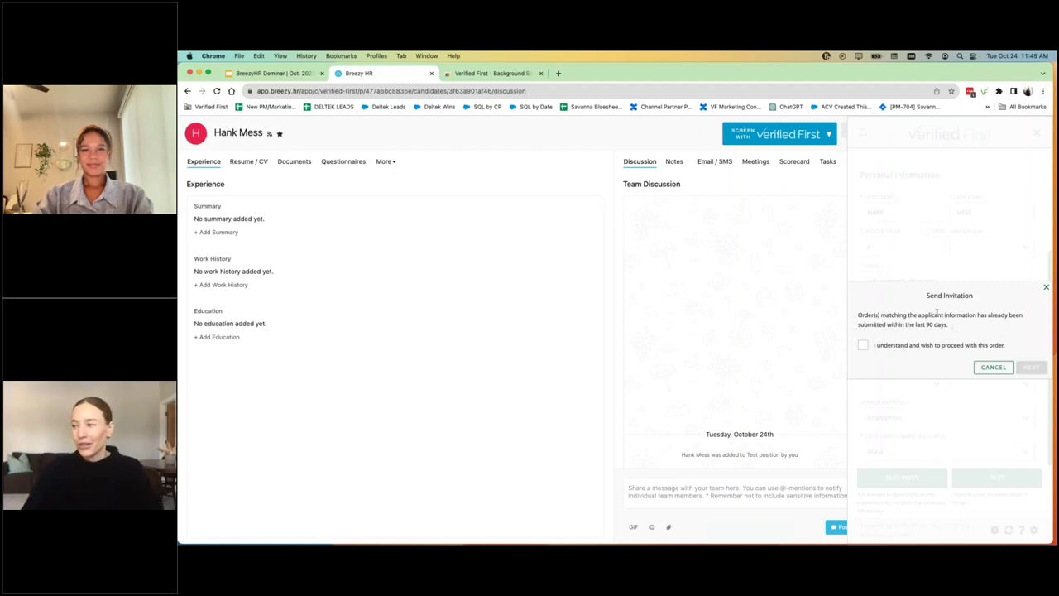
left_click(863, 348)
left_click(1028, 369)
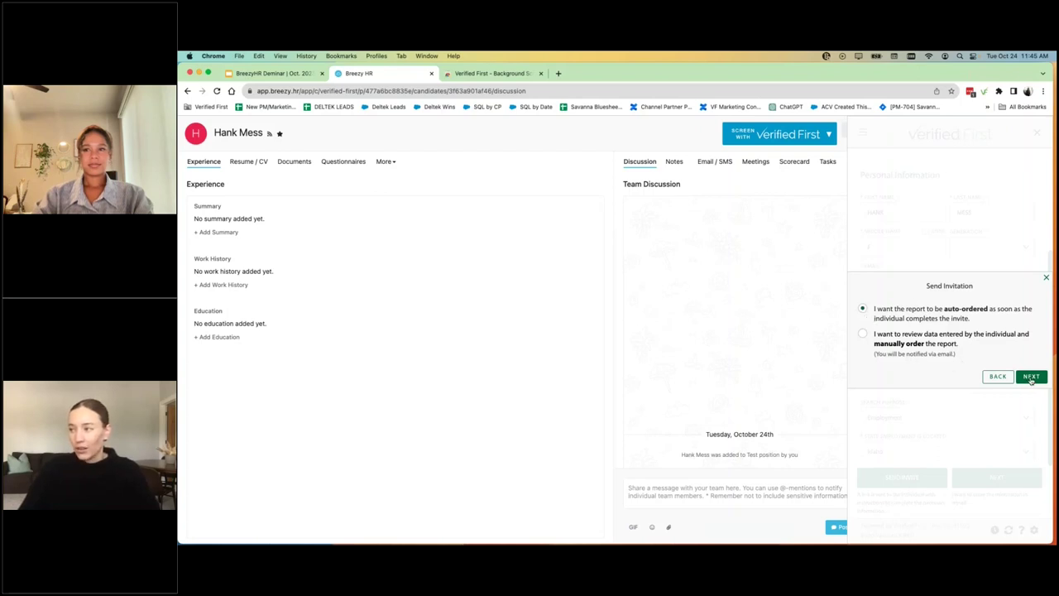
Keep auto-ordering, choose Pre-Employment as the testing reason, and set the invite delivery method.
left_click(1030, 377)
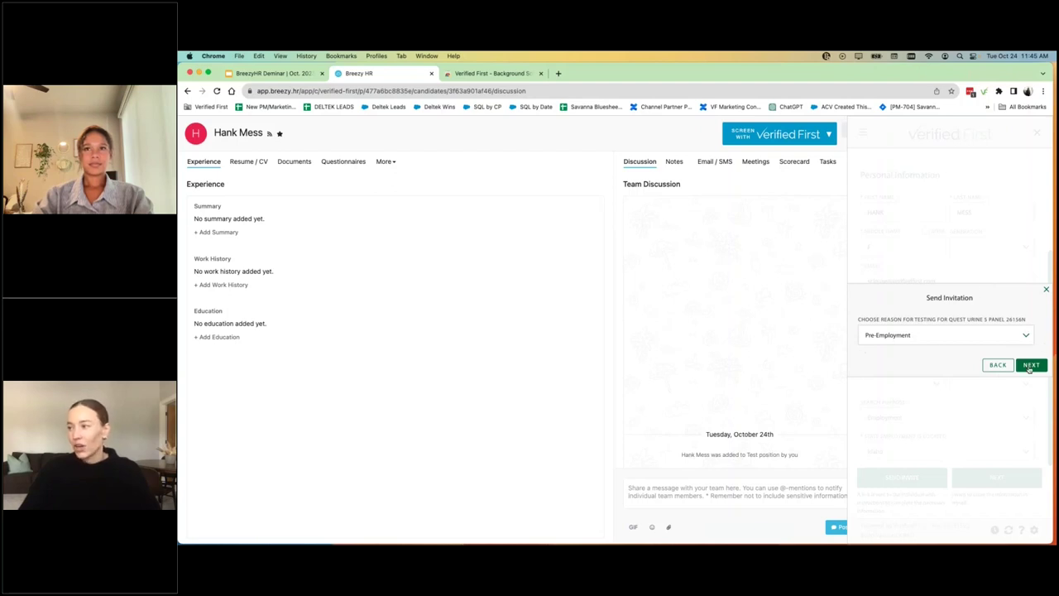
left_click(1029, 334)
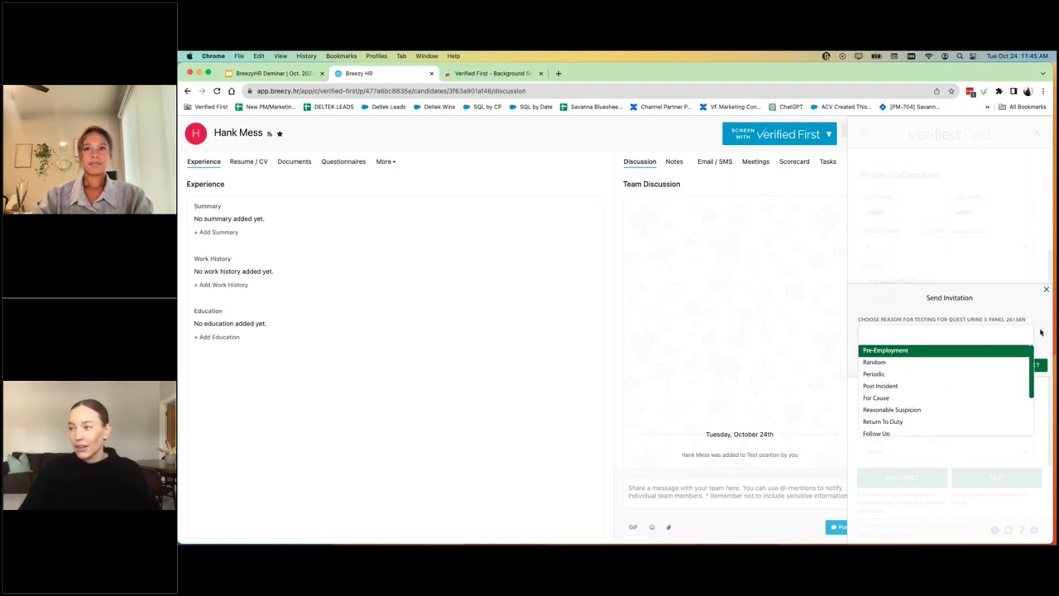
left_click(944, 354)
left_click(1024, 364)
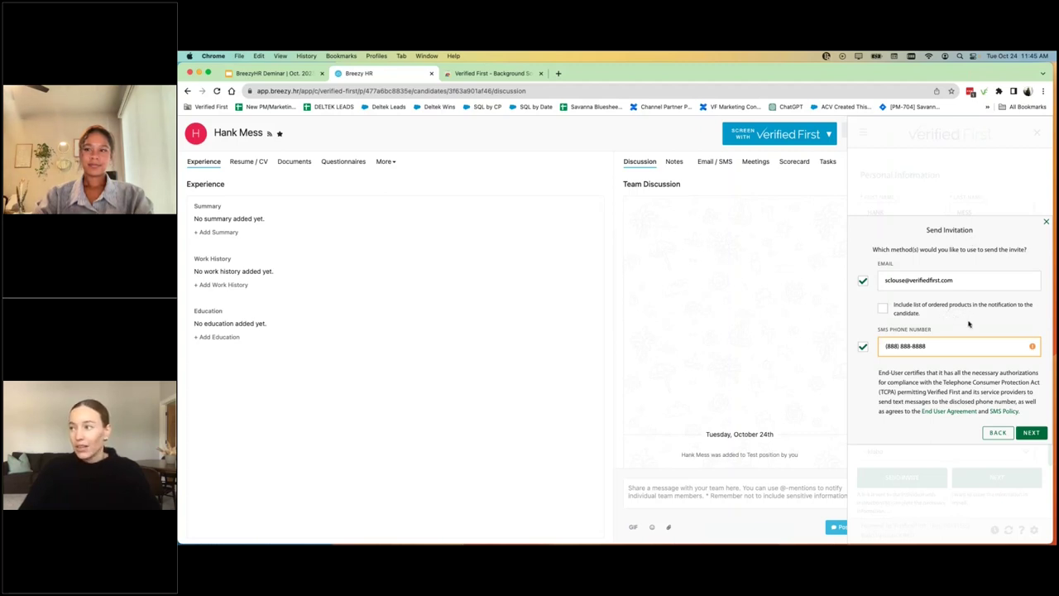
left_click(863, 347)
left_click(862, 347)
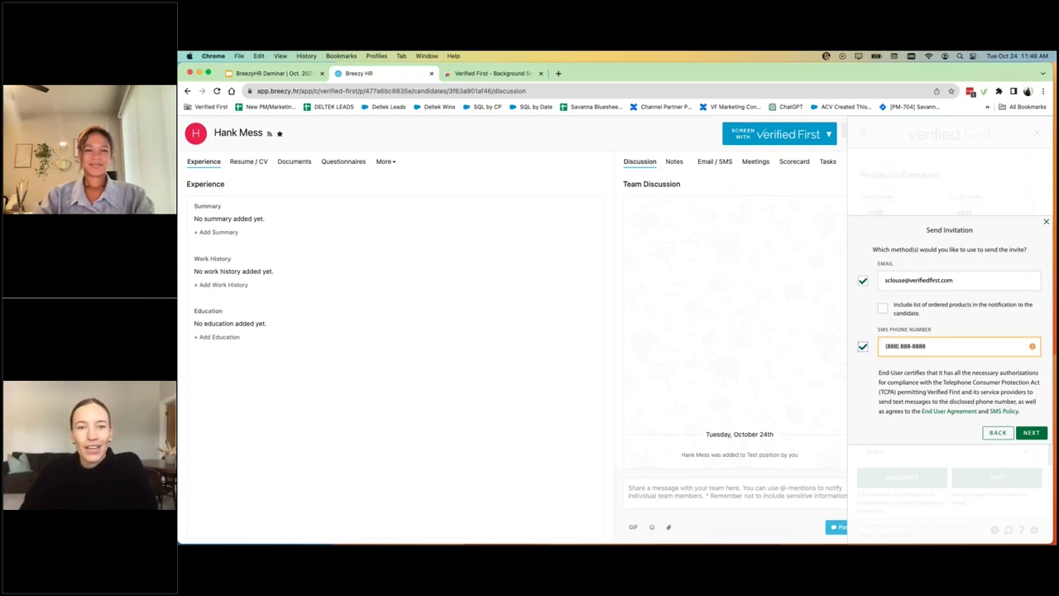
Switch to entering details manually and fill in the candidate's SSN and date of birth.
left_click(1046, 222)
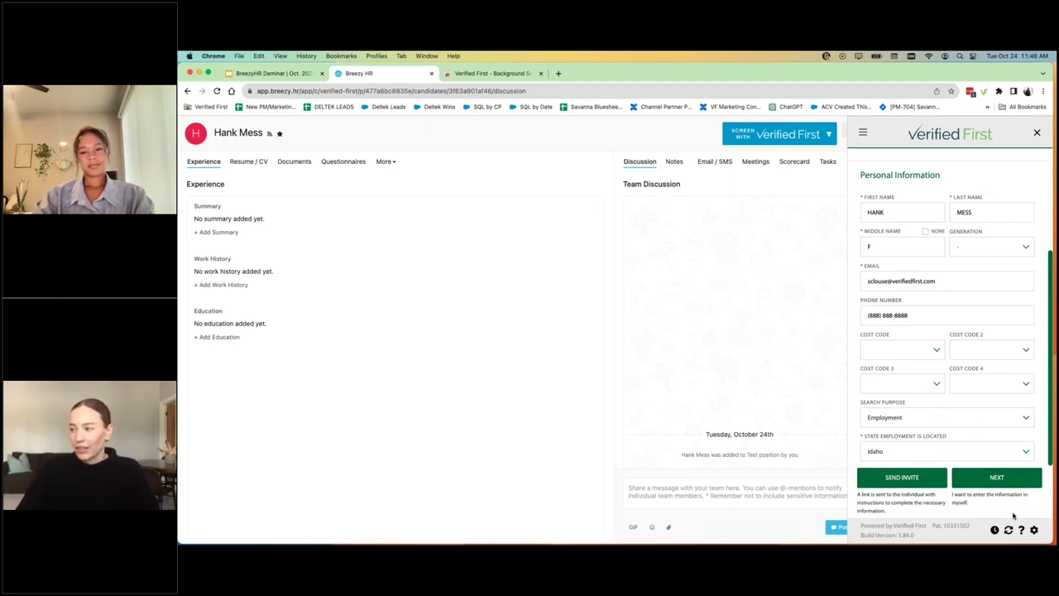
left_click(997, 477)
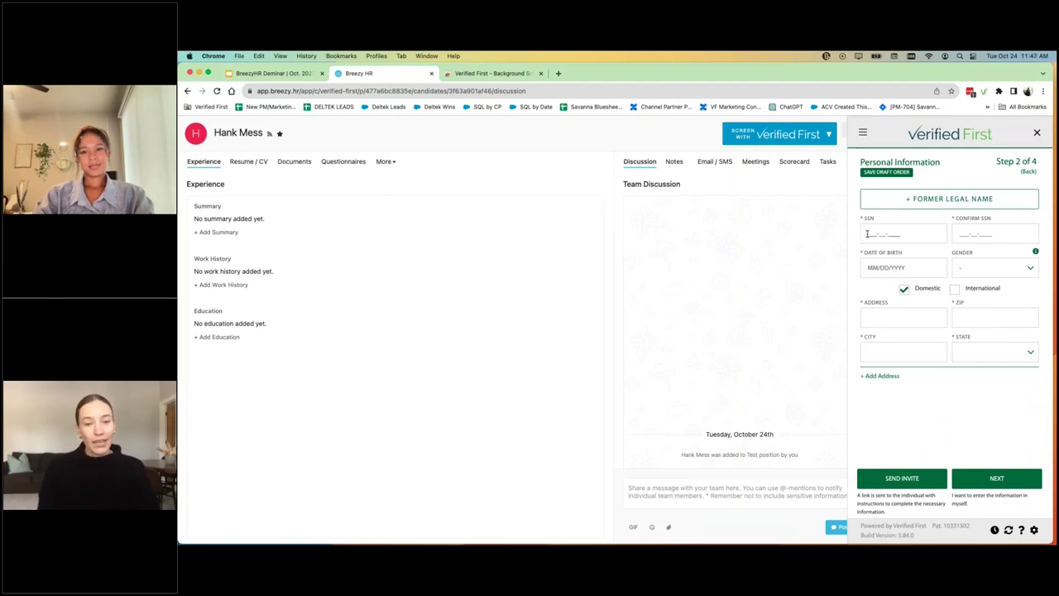
left_click(866, 233)
type("1112")
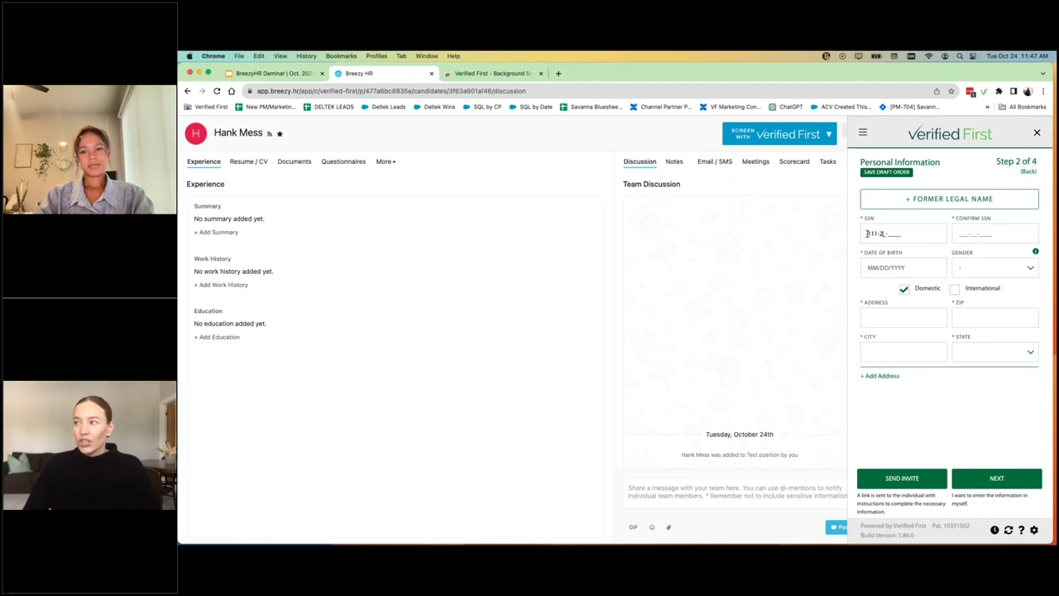
type("233333")
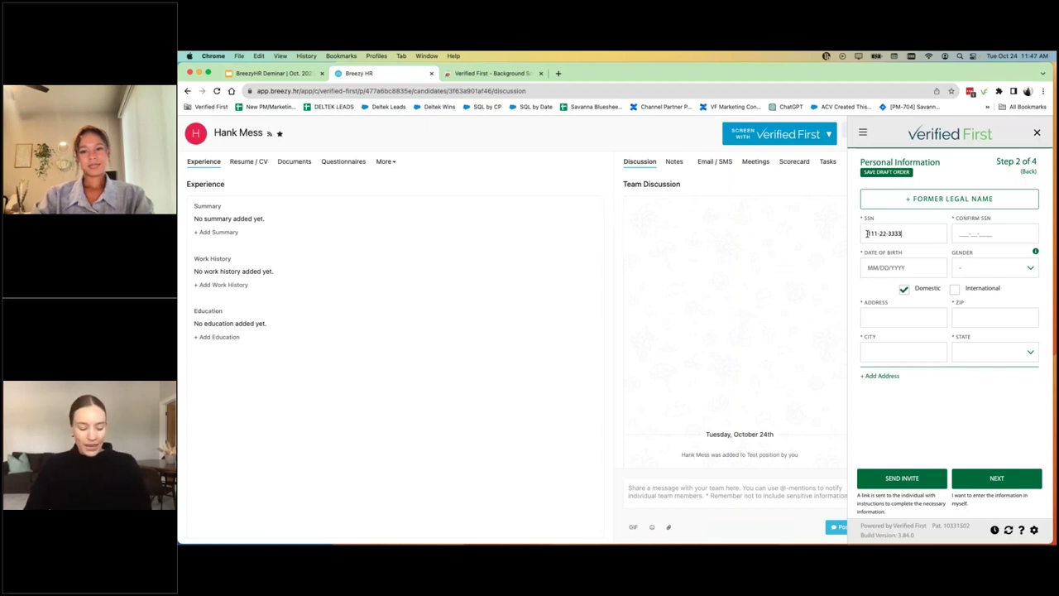
type("111-2")
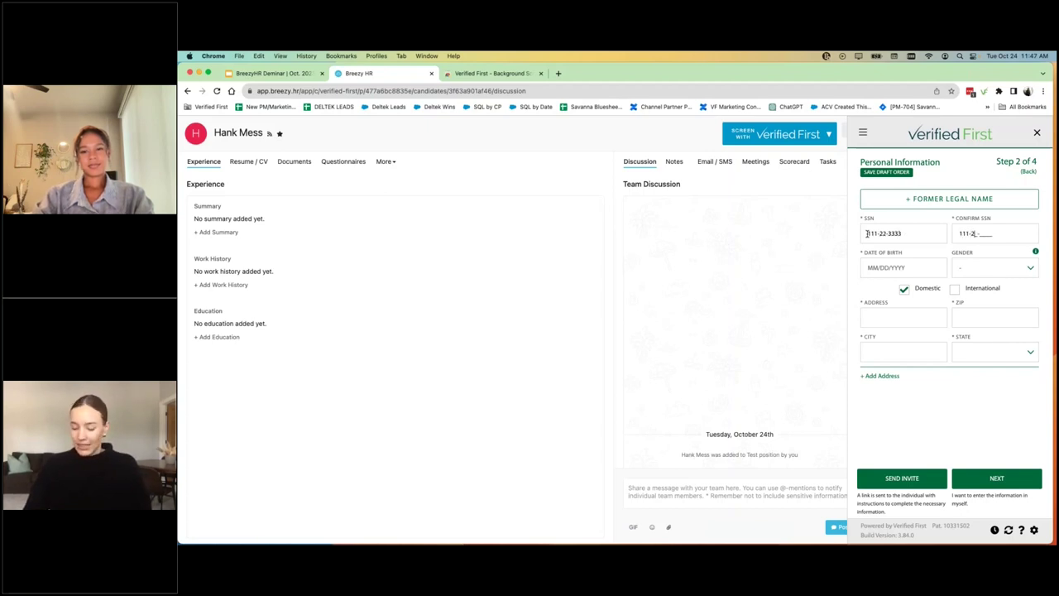
type("1223333")
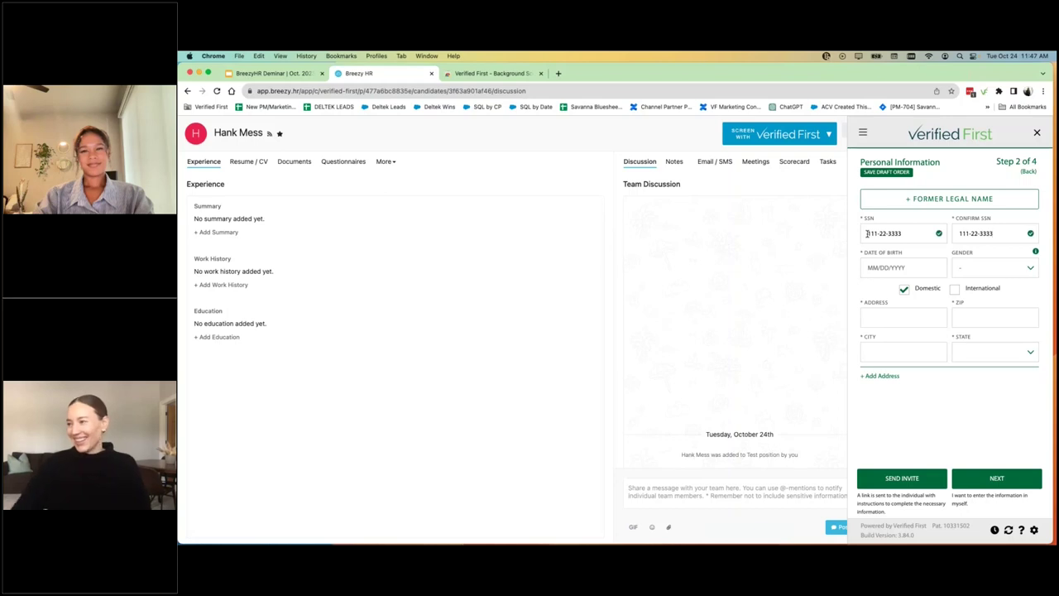
left_click(871, 265)
type("07/07/1977")
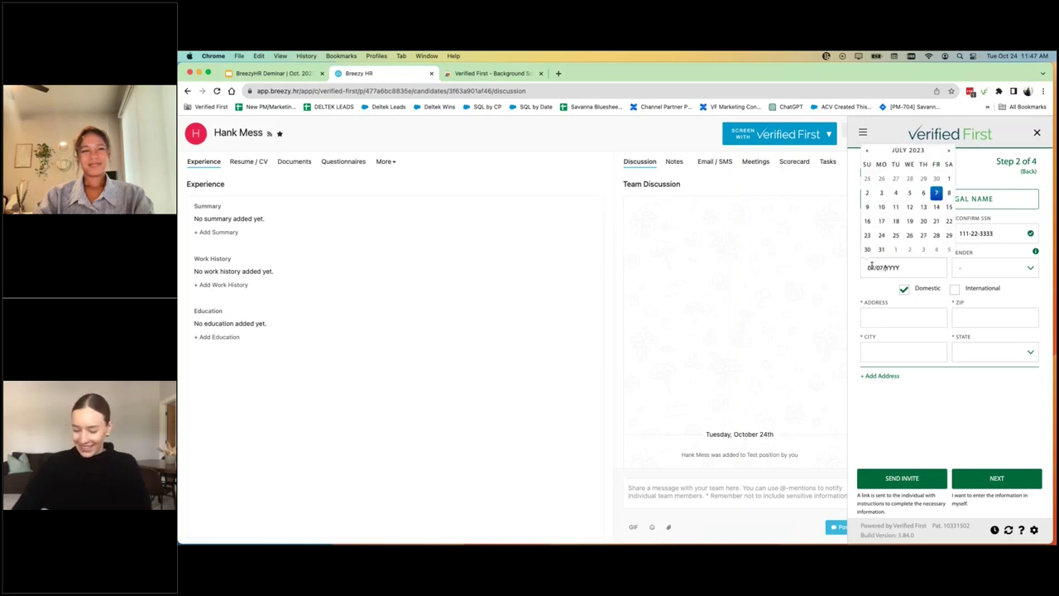
left_click(875, 295)
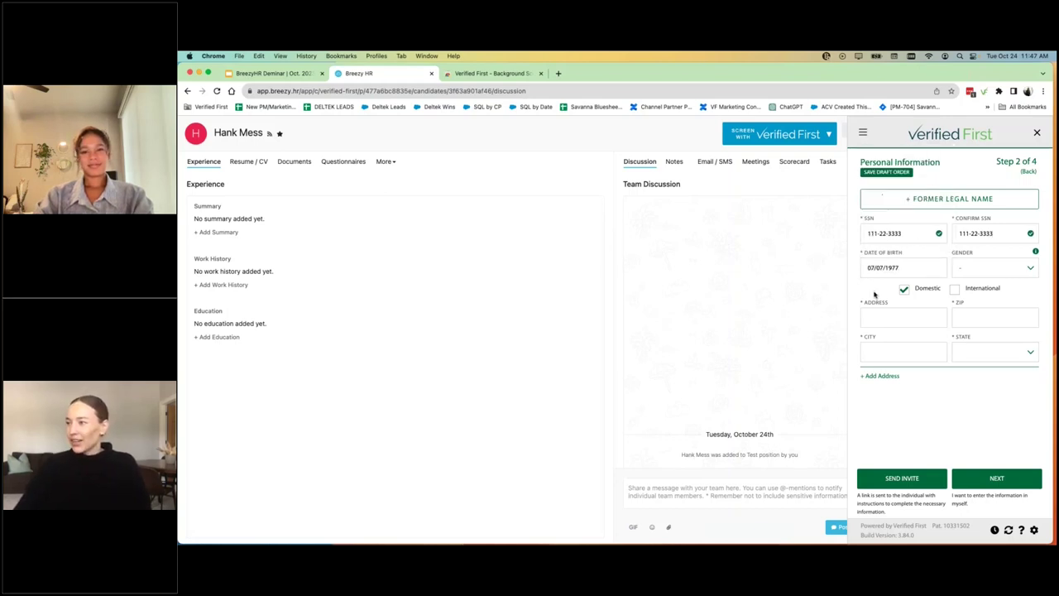
Enter the applicant's street address and ZIP code, then pick Allegany as the county.
left_click(967, 317)
type("77077")
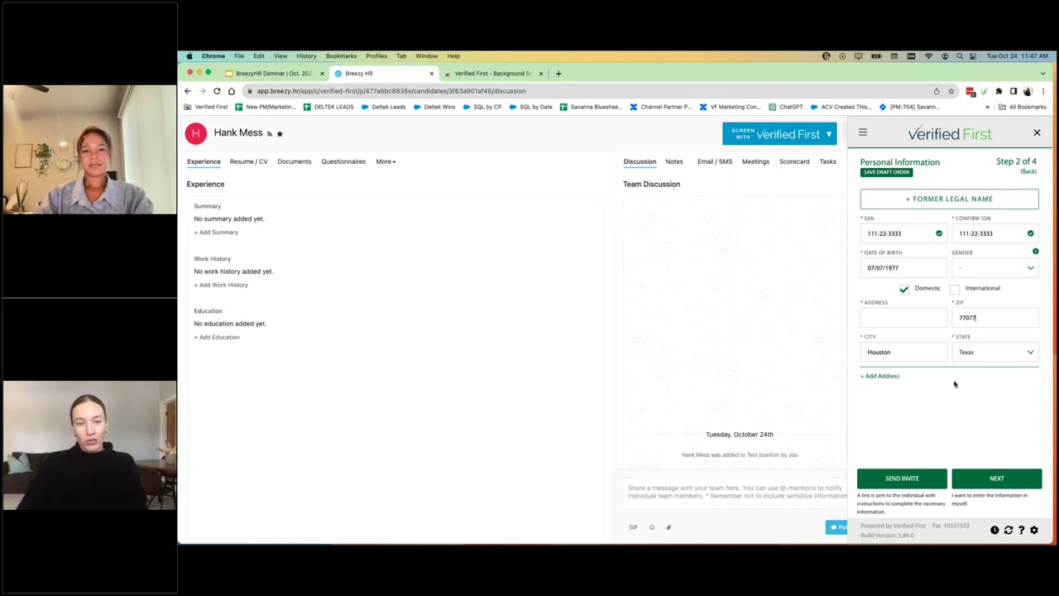
left_click(999, 480)
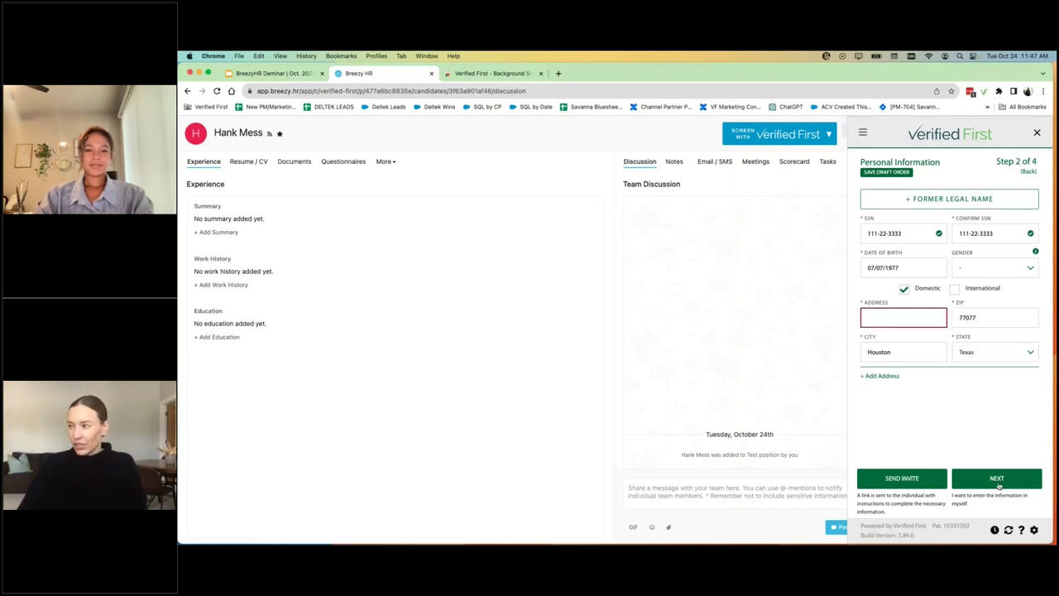
left_click(880, 312)
type("123")
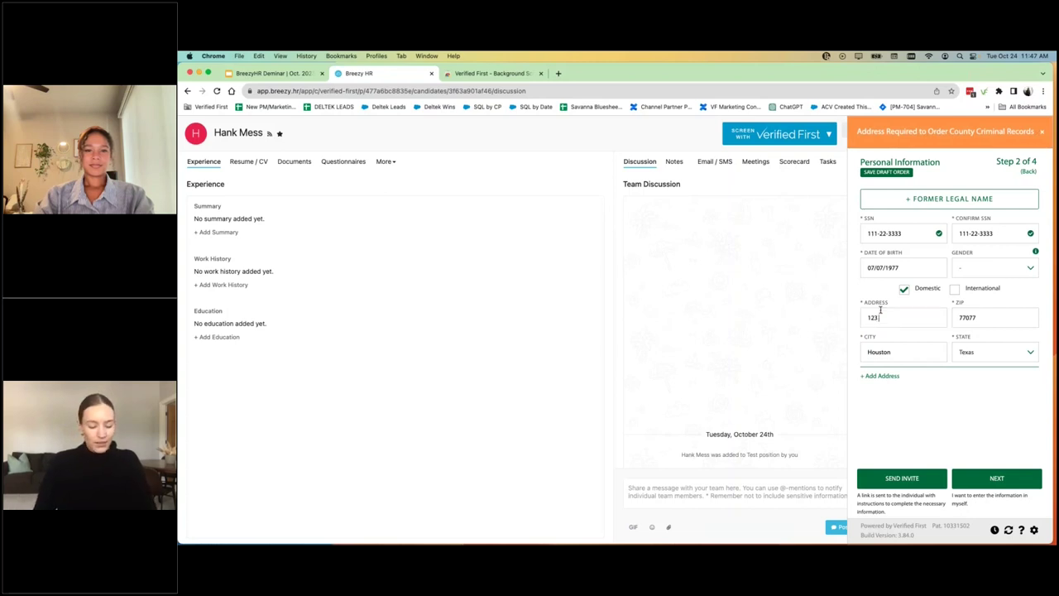
type(" E screen way")
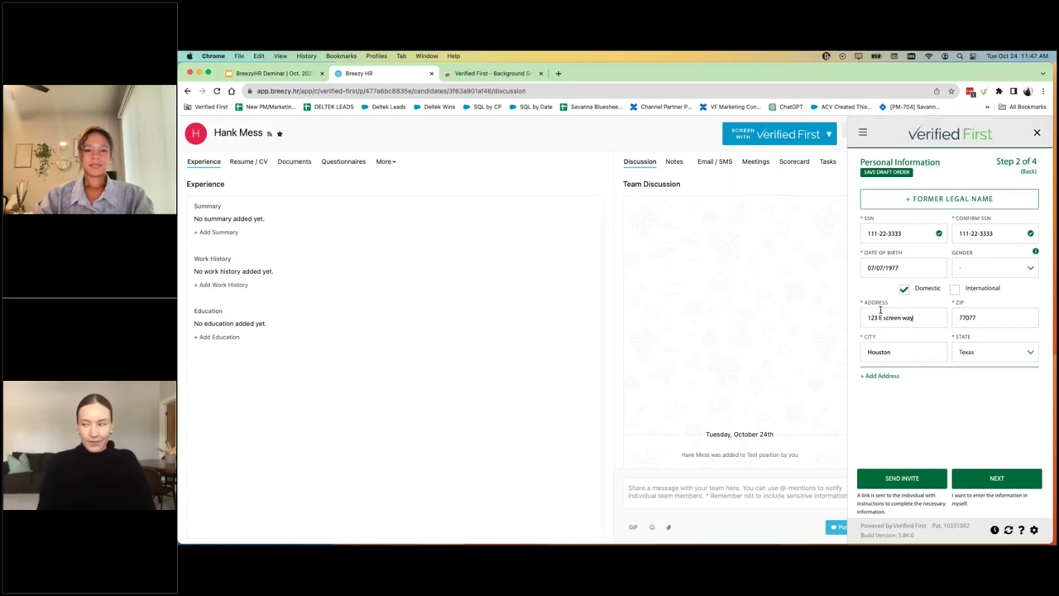
left_click(1004, 483)
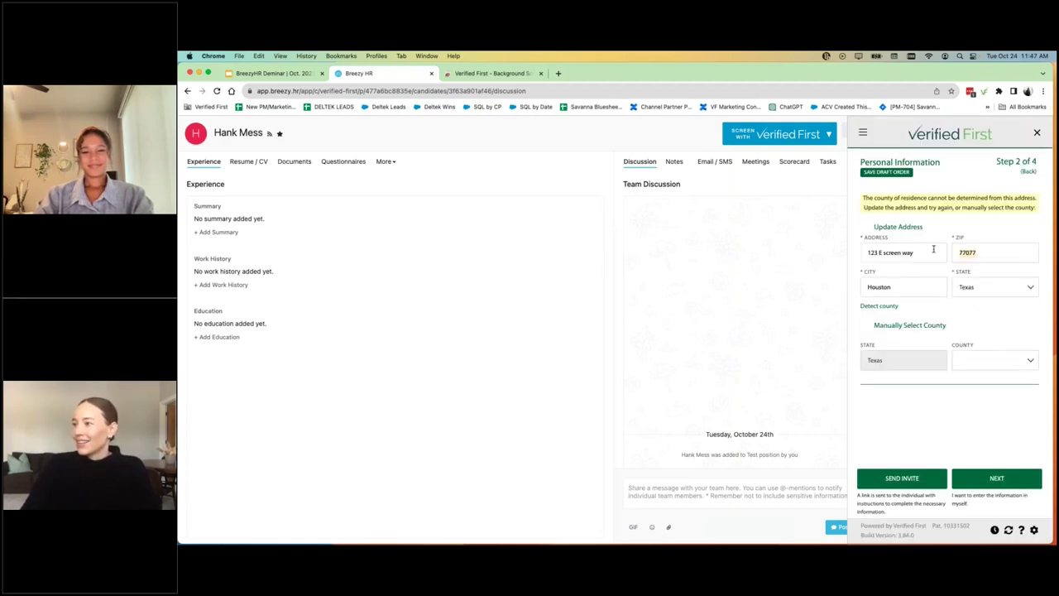
type("12345")
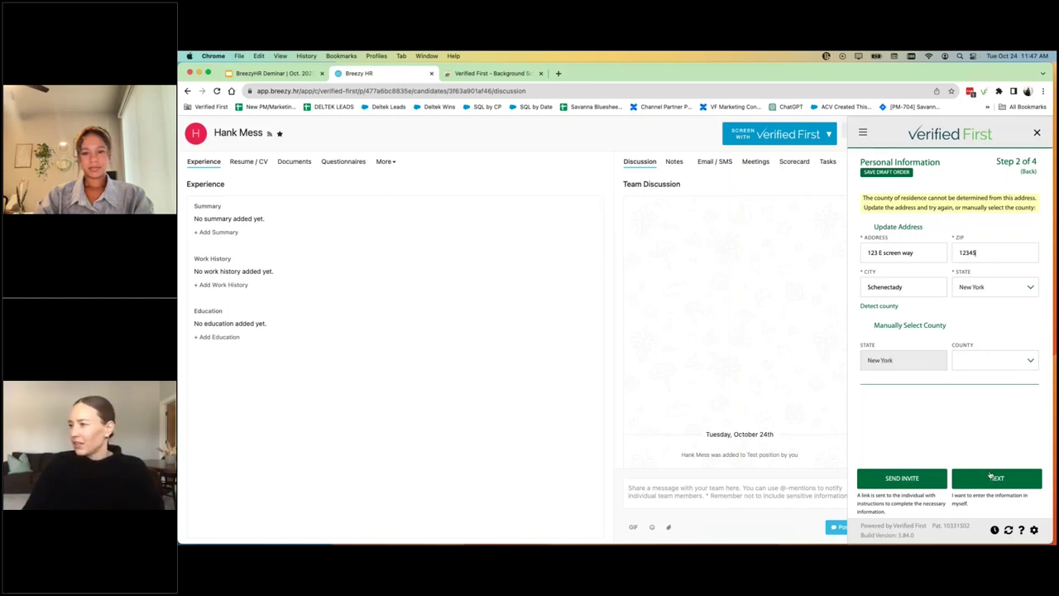
left_click(1011, 358)
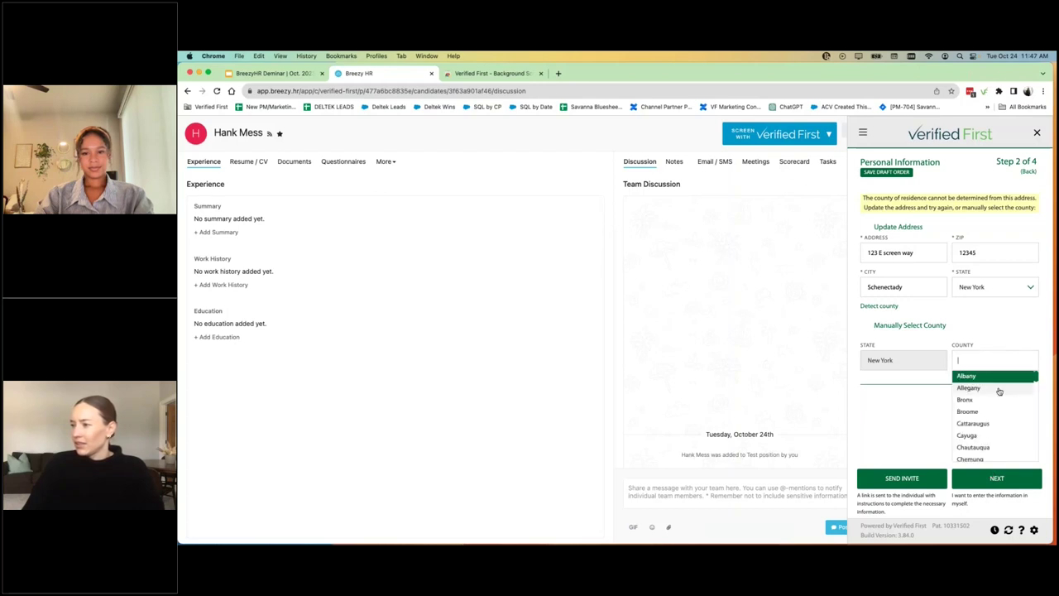
left_click(999, 388)
Review the Prior Order Notice and confirm proceeding despite the earlier matching orders.
left_click(999, 479)
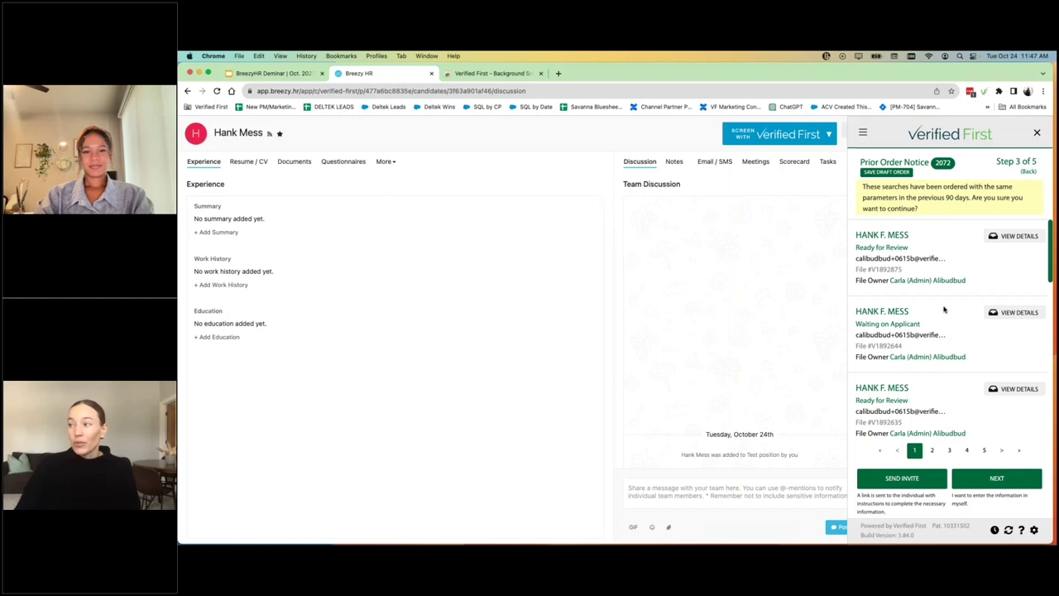
scroll(944, 309, "down", 8)
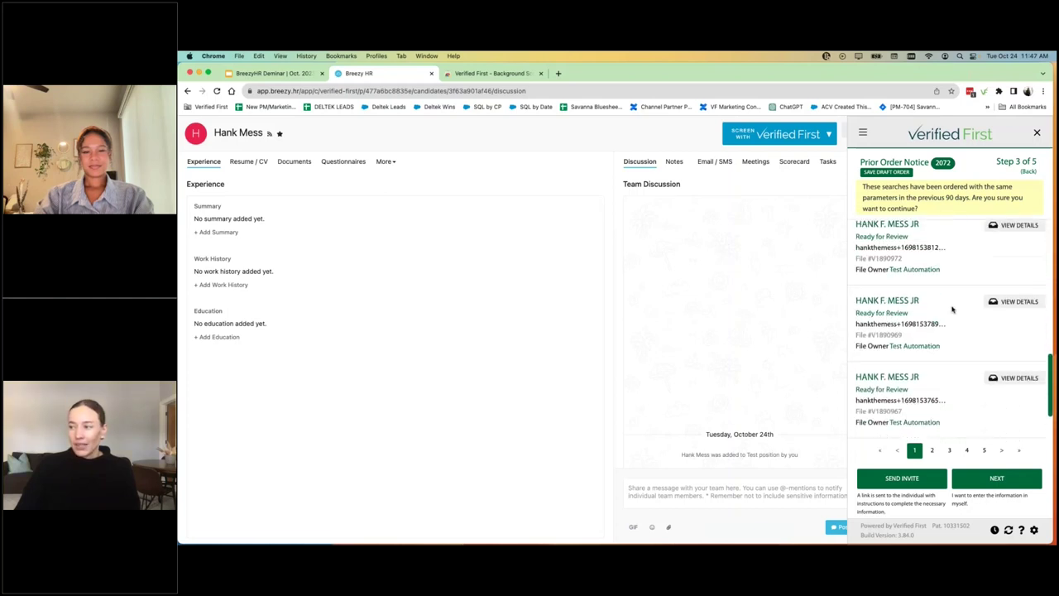
scroll(950, 305, "up", 8)
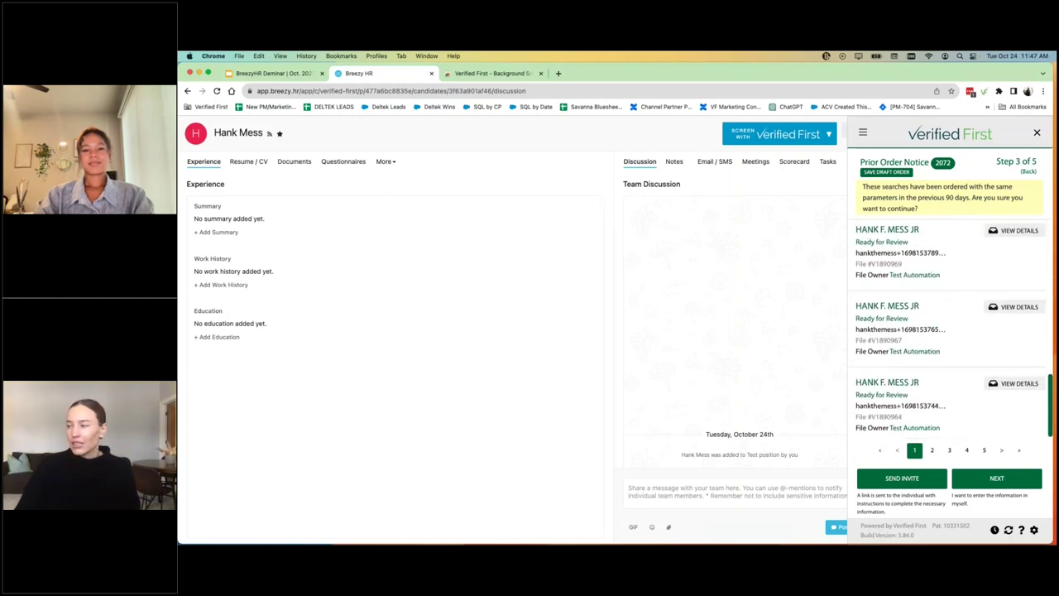
left_click(990, 483)
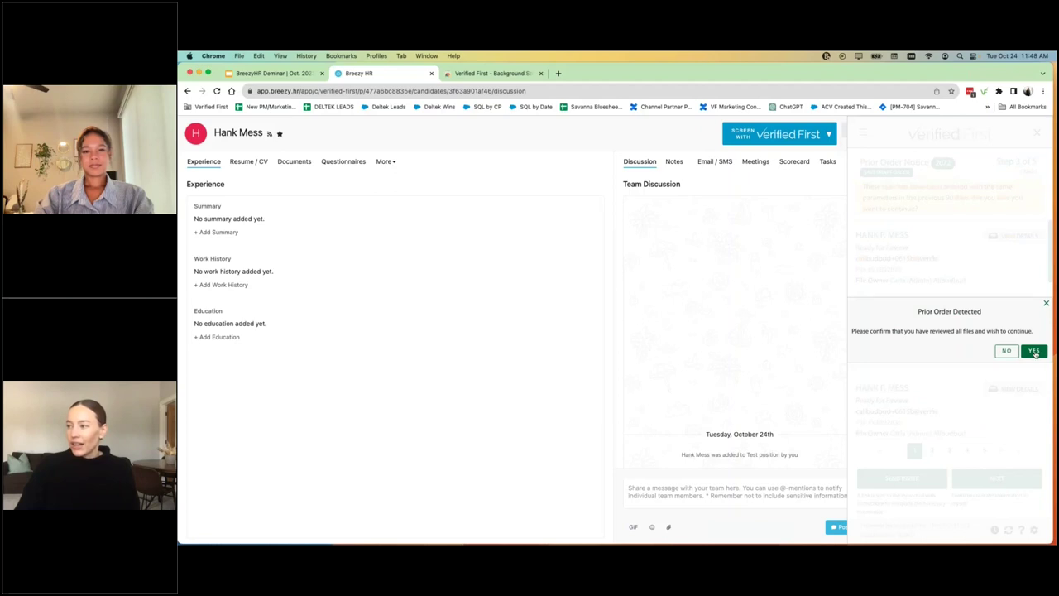
left_click(1034, 351)
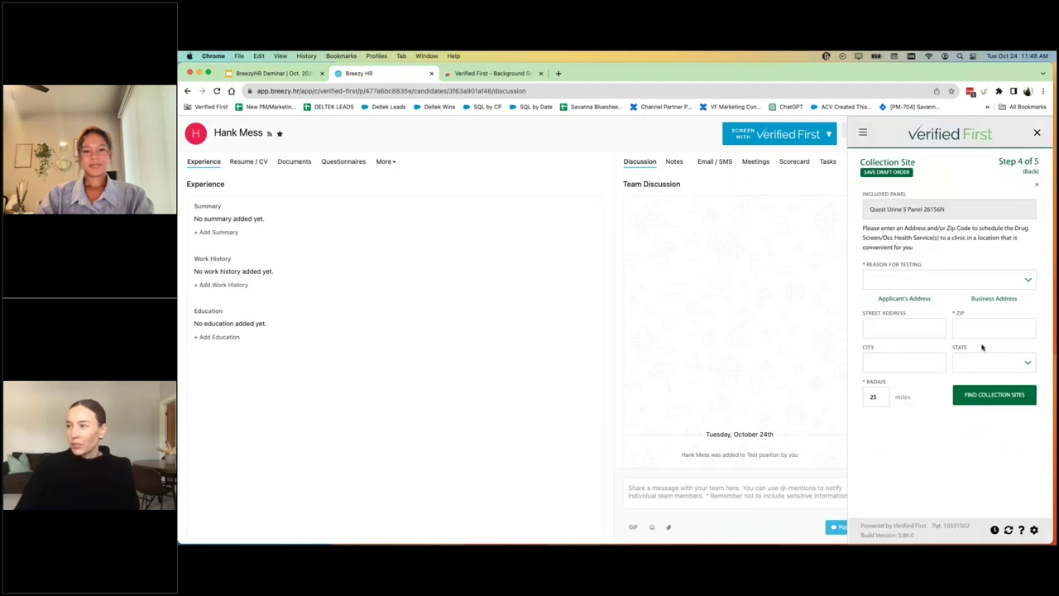
Set Reason for Testing to Pre-Employment and search collection sites near ZIP 12345.
left_click(1032, 282)
left_click(918, 298)
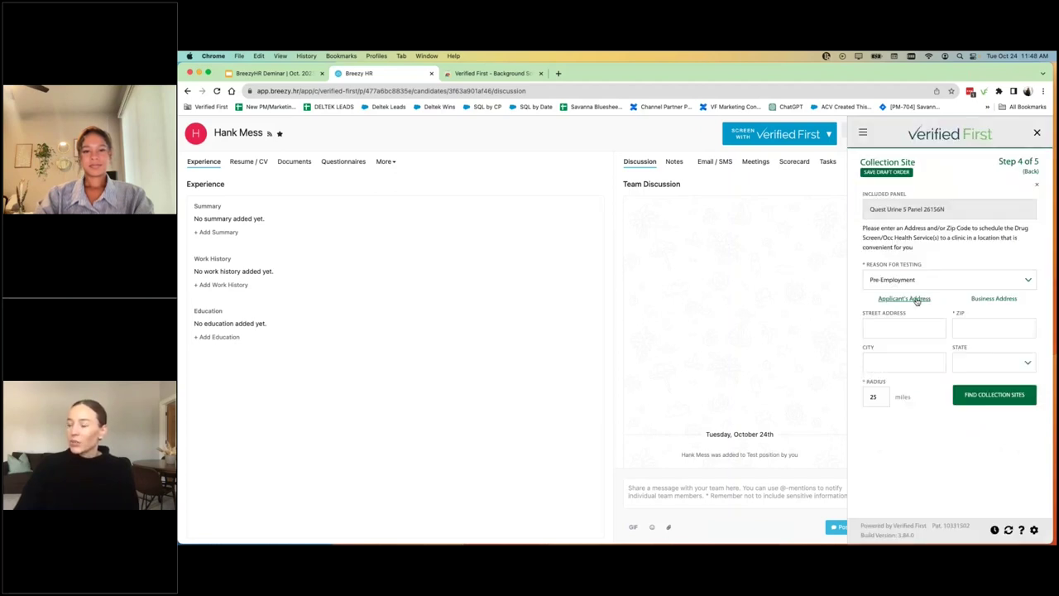
left_click(962, 328)
type("12345")
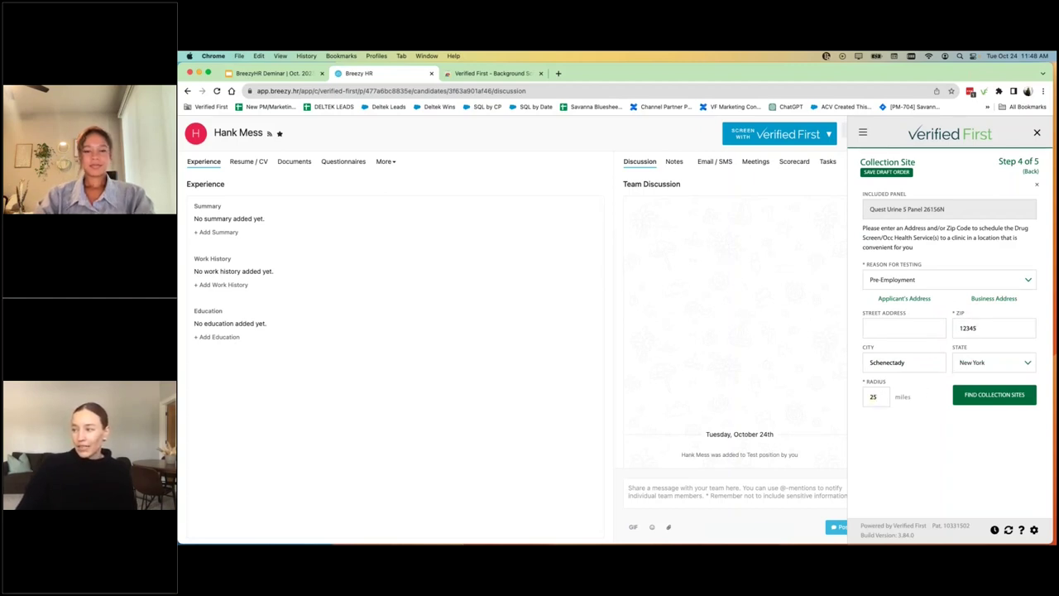
left_click(973, 397)
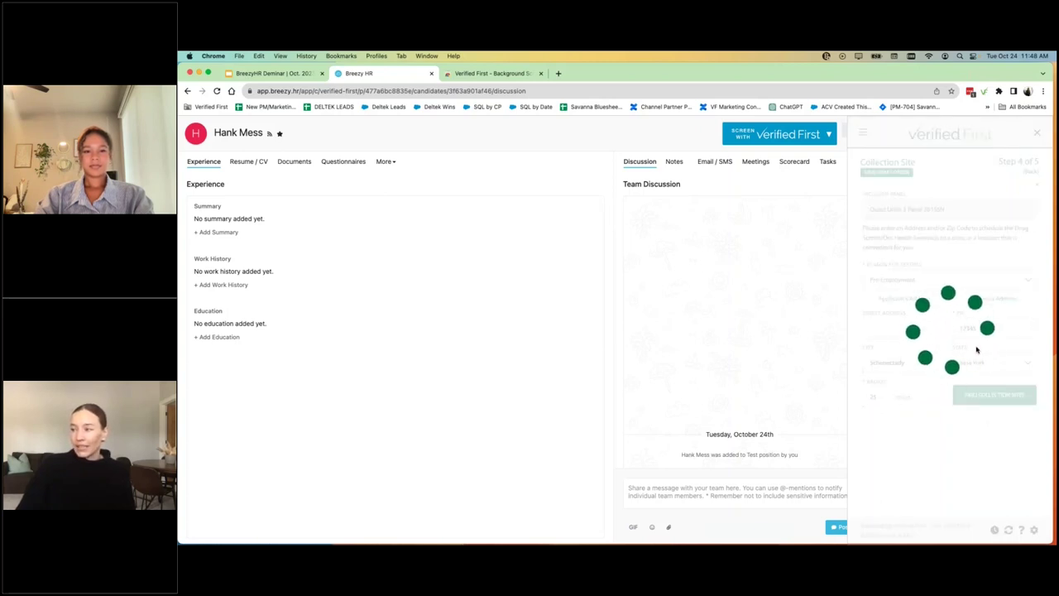
Choose Quest Diagnostics Albany as the collection site, keep expiration date 10/25/2023, and continue.
scroll(970, 339, "down", 5)
scroll(970, 335, "down", 2)
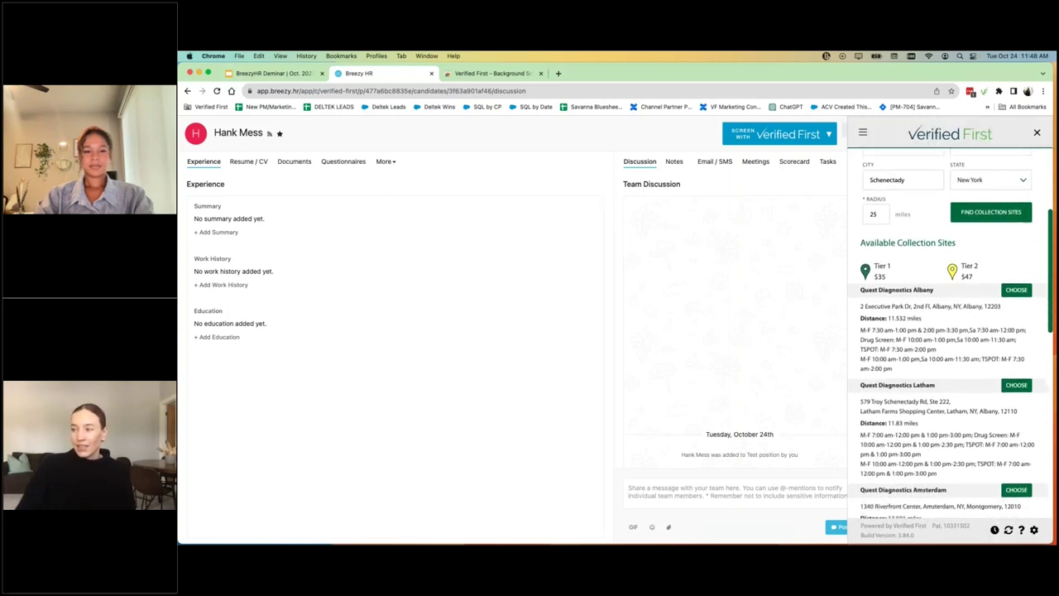
left_click_drag(900, 346, 885, 293)
left_click(950, 296)
left_click(893, 294)
left_click(1016, 264)
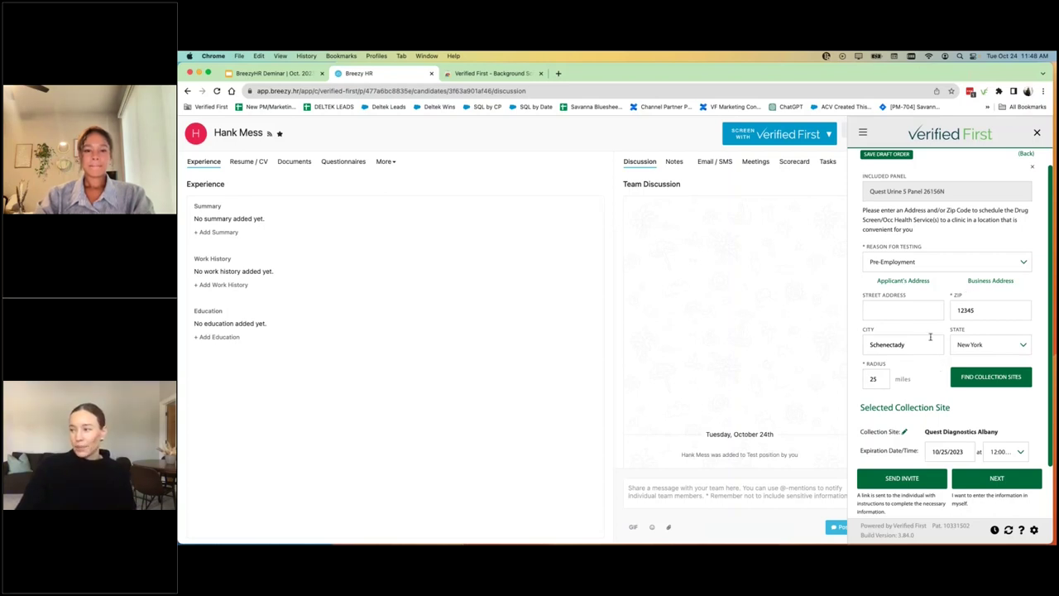
left_click(947, 451)
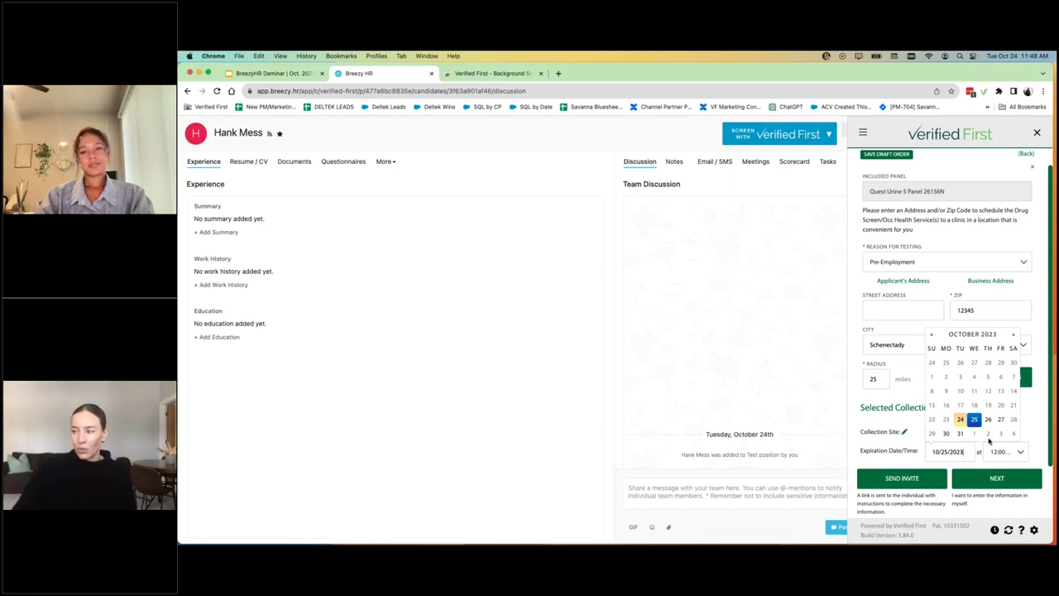
left_click(902, 459)
left_click(1007, 486)
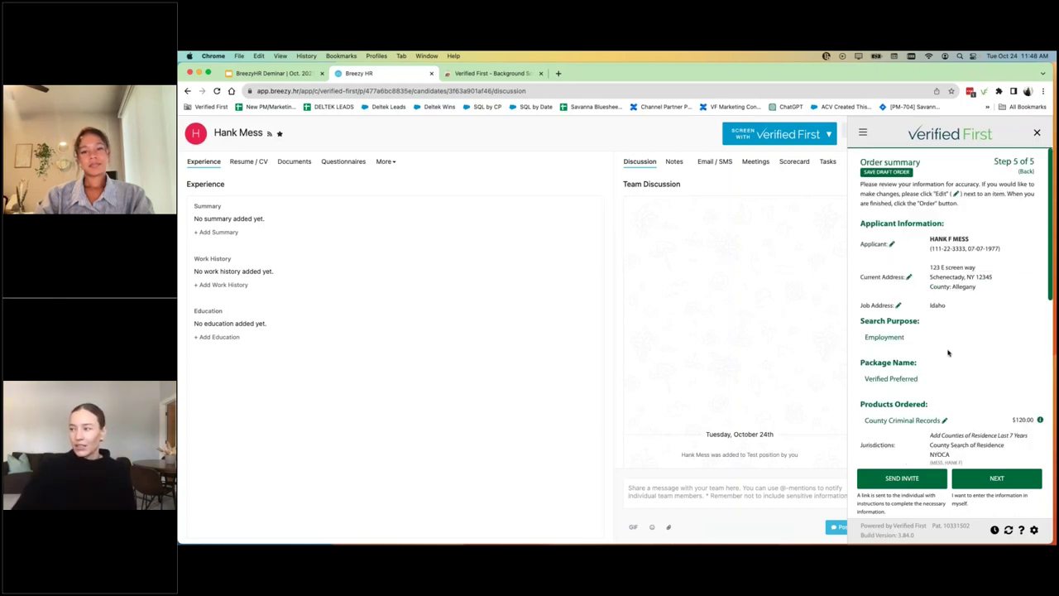
Review the order summary down to Cost Codes and Order Comments, then proceed to certification.
scroll(948, 353, "down", 6)
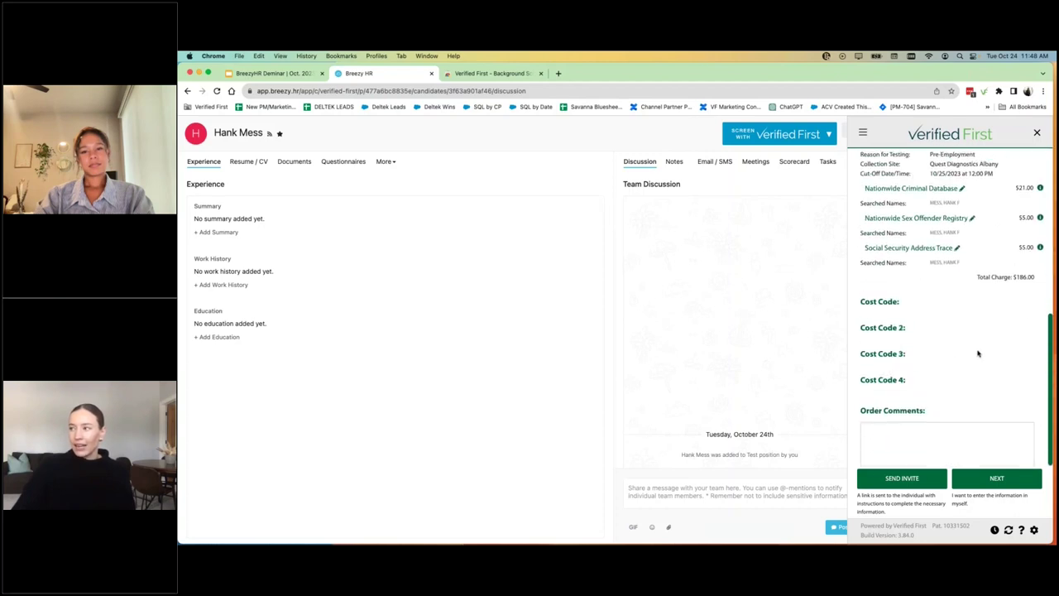
left_click(986, 487)
left_click(991, 480)
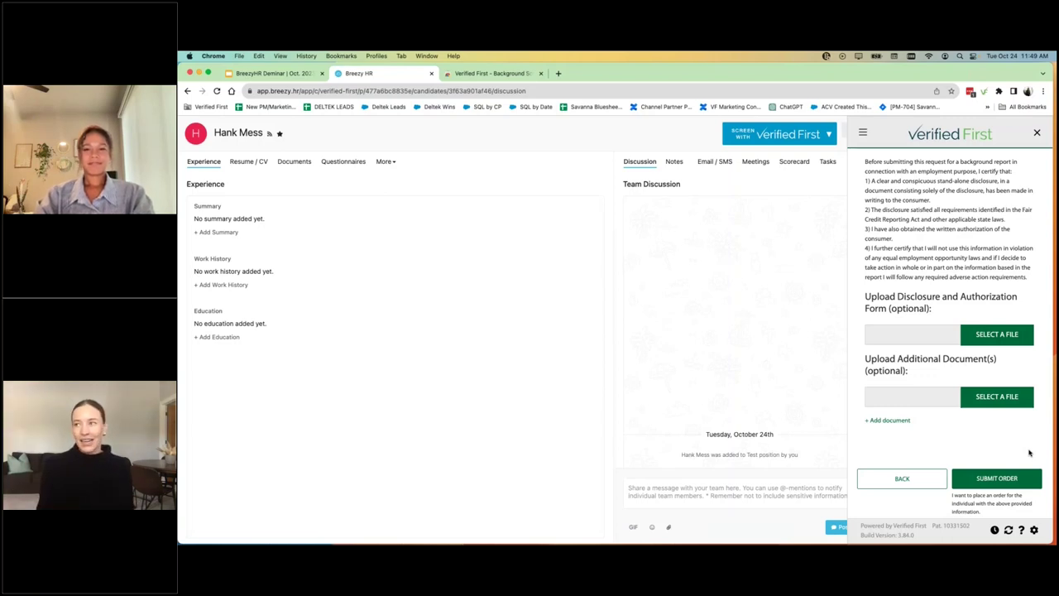
Submit the screening order and open View Report from the new file's FILE PROCESSING menu.
left_click(993, 477)
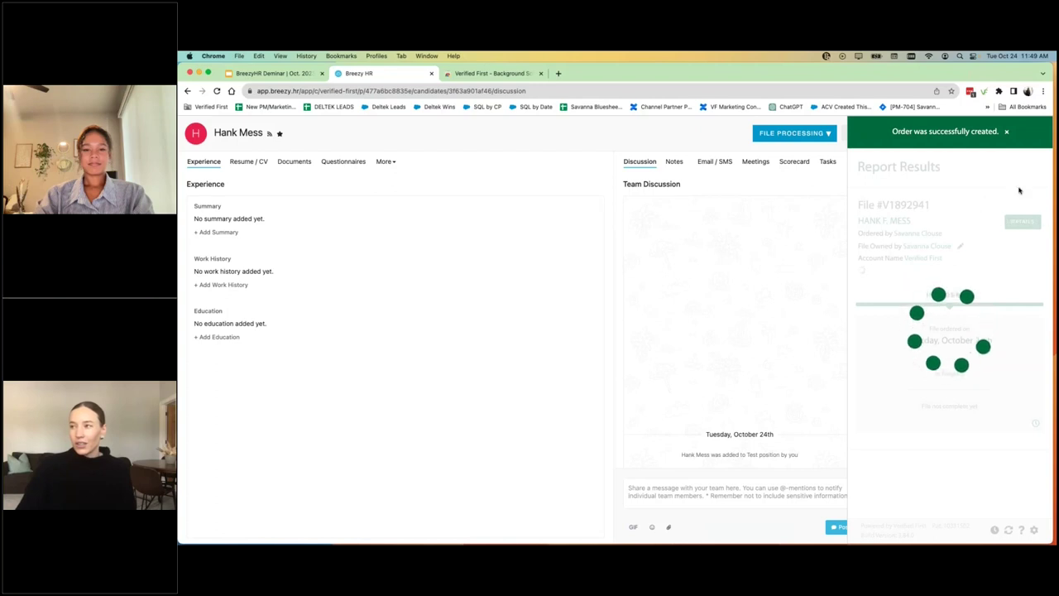
left_click(759, 133)
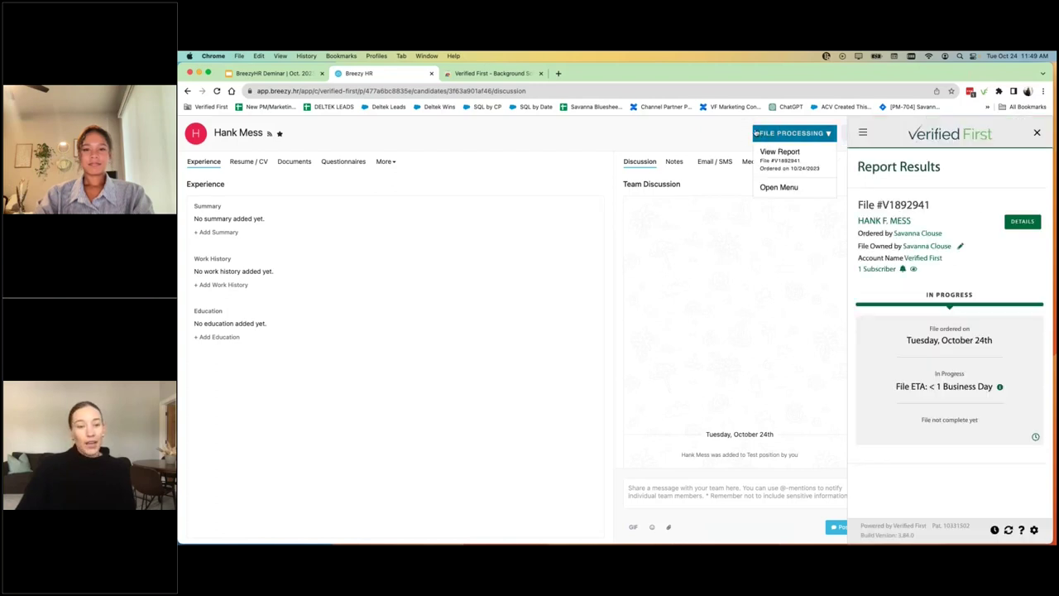
left_click(734, 138)
left_click(782, 135)
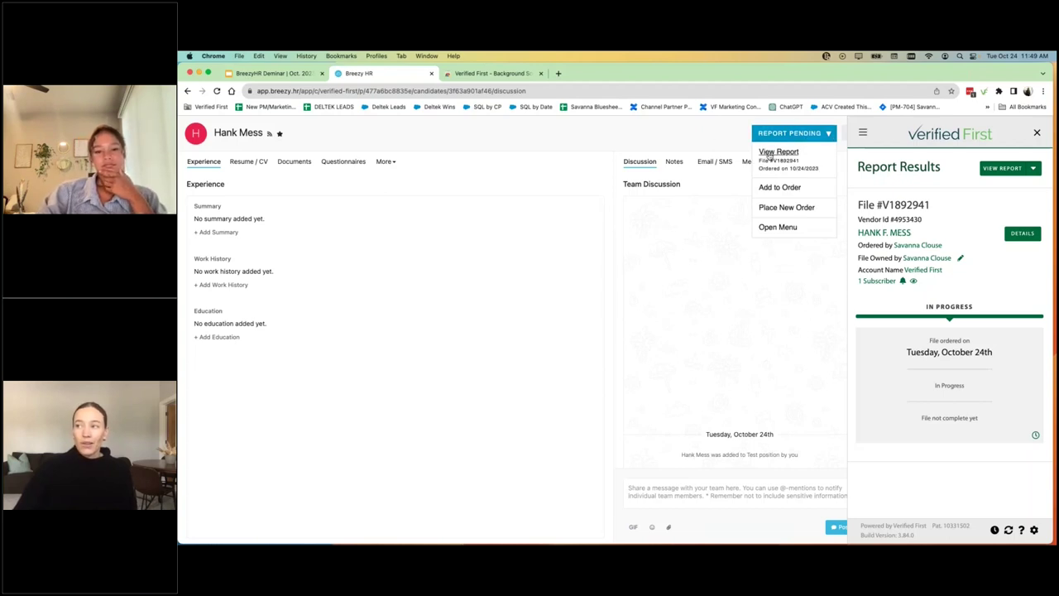
left_click(778, 153)
left_click(790, 133)
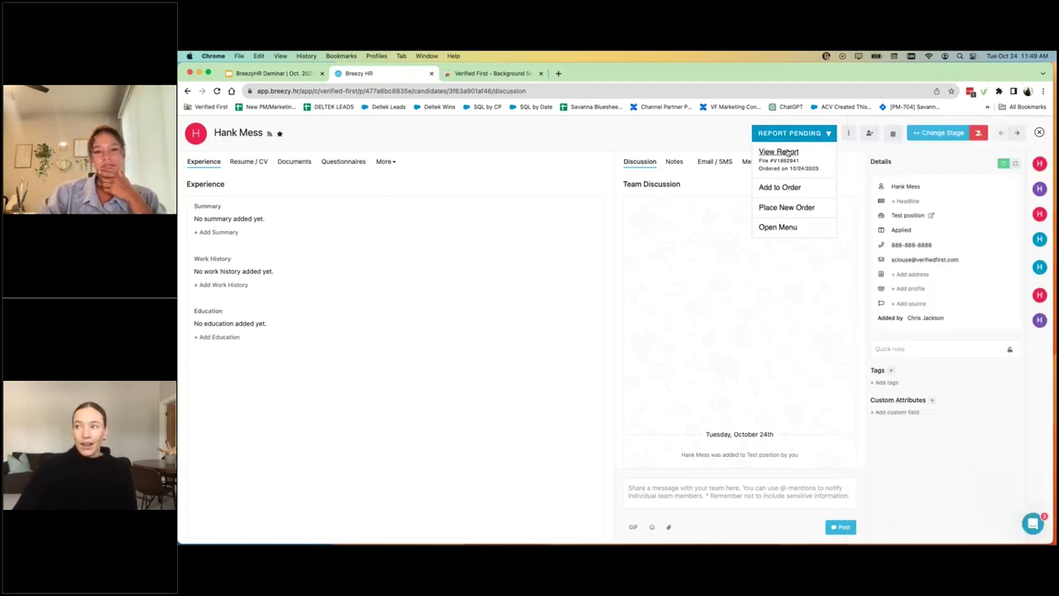
left_click(803, 157)
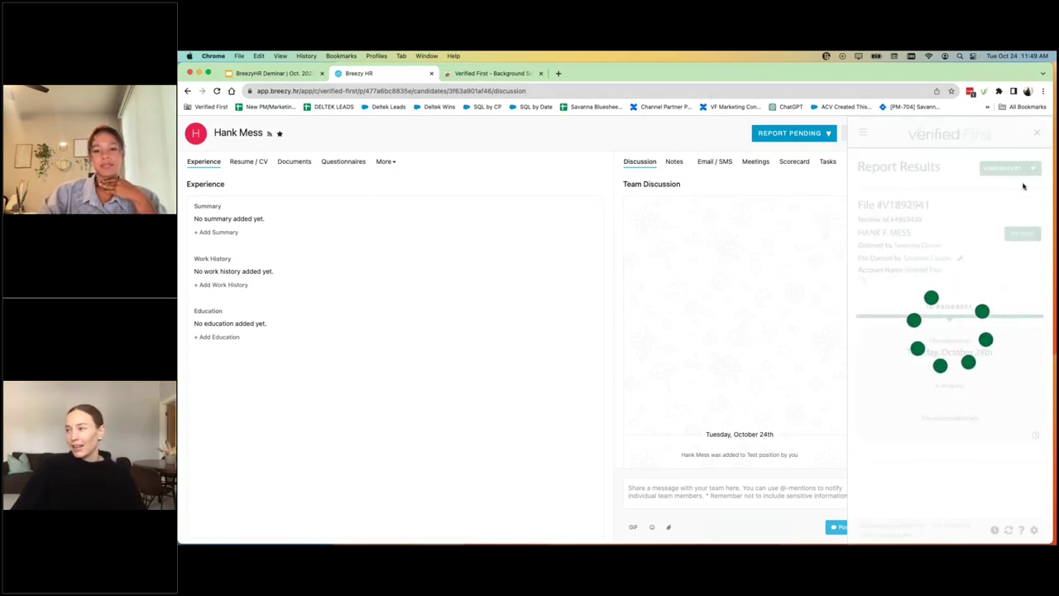
left_click(1033, 169)
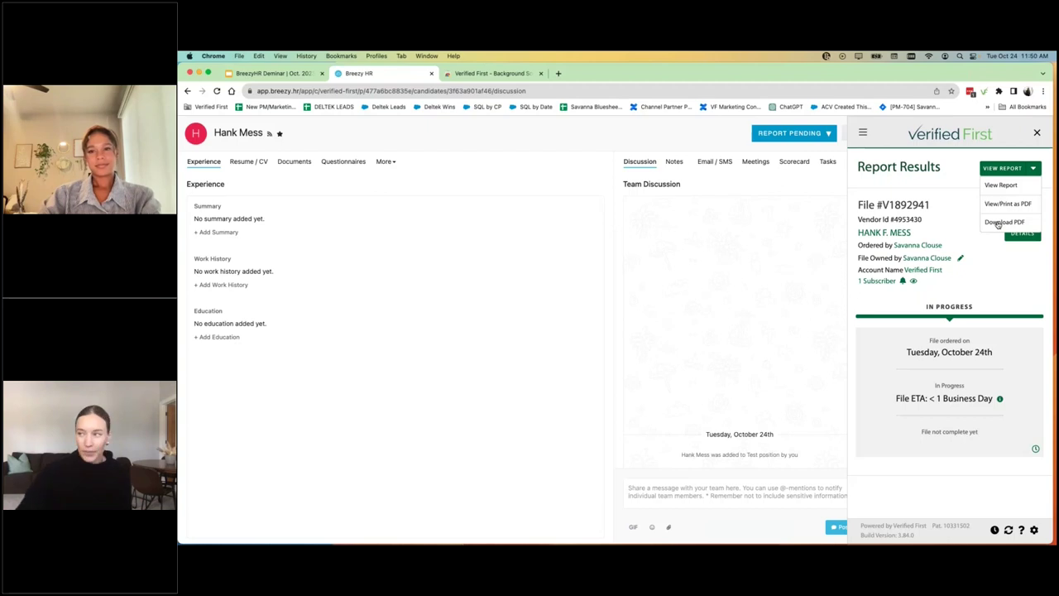
left_click(973, 236)
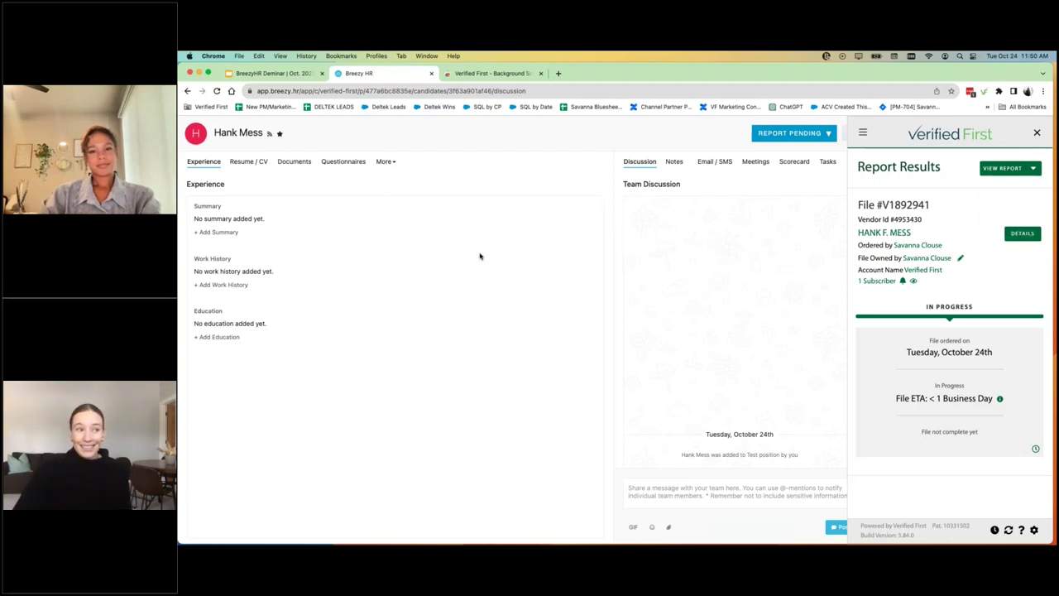